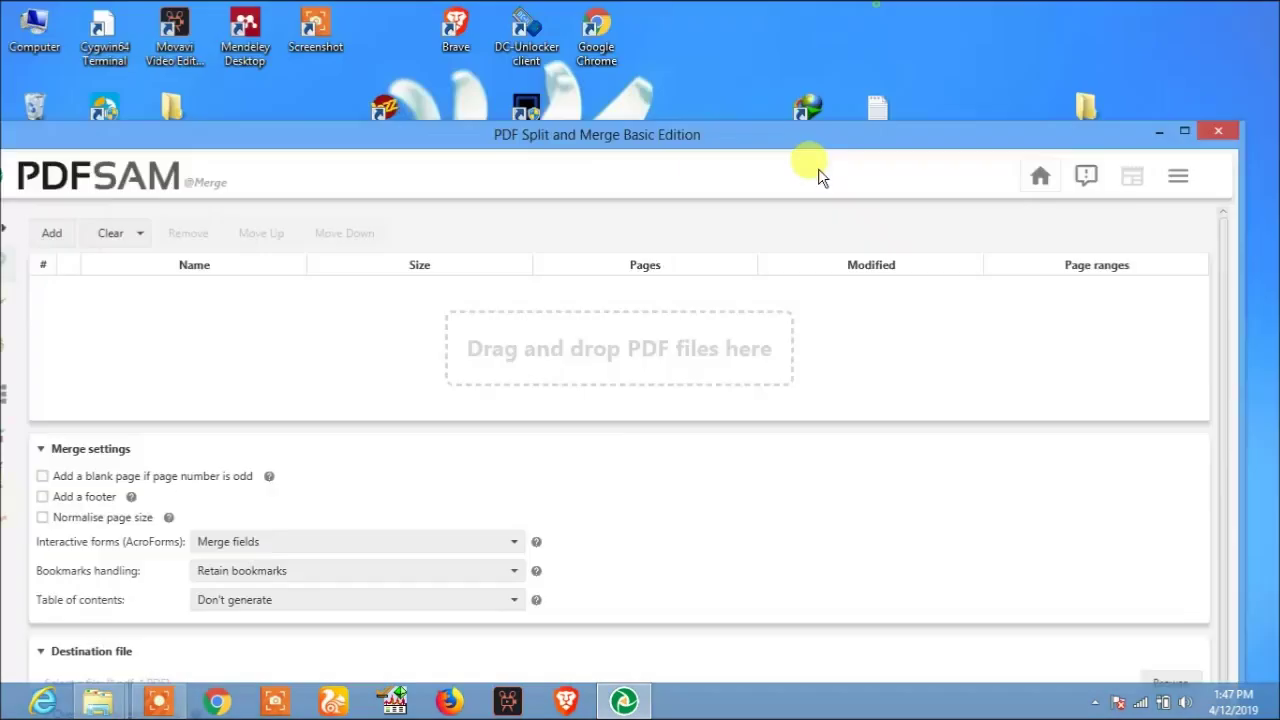
- Review the contents of exam3.pdf and divrot.pdf from the desktop tools folder, closing each document after viewing it
left_click_drag(820, 174, 800, 341)
double_click(1089, 275)
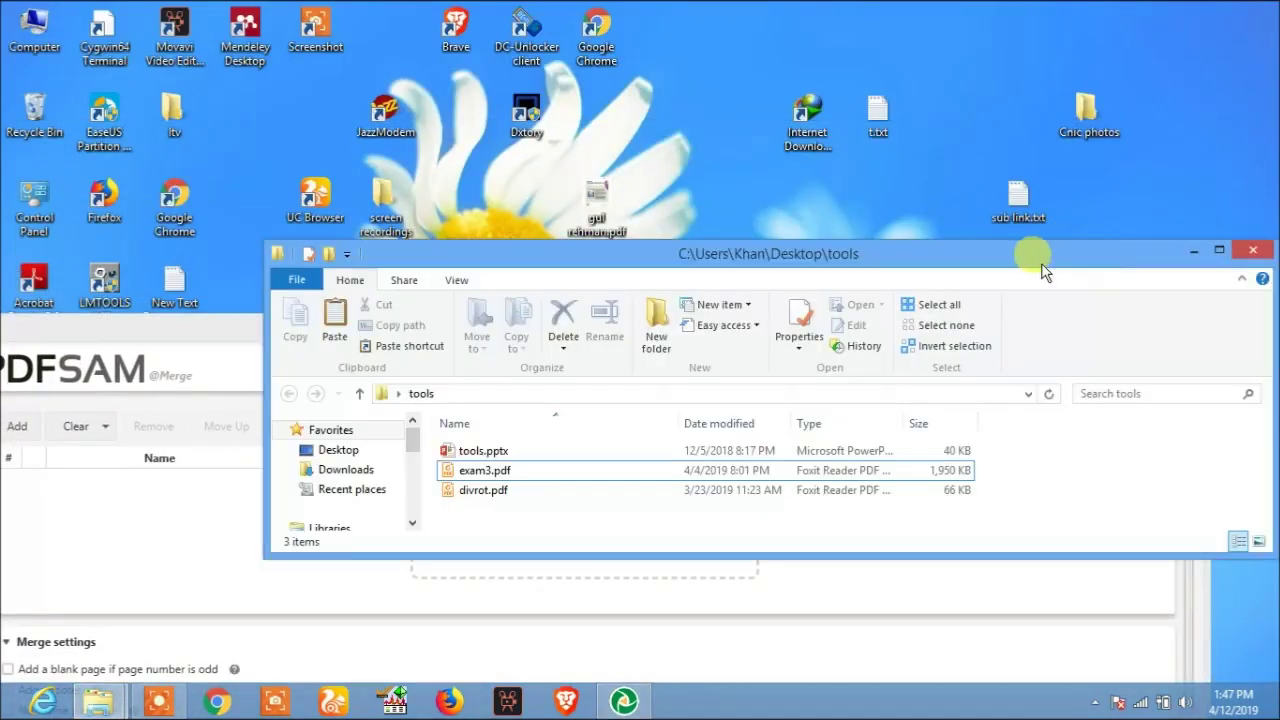
left_click(490, 470)
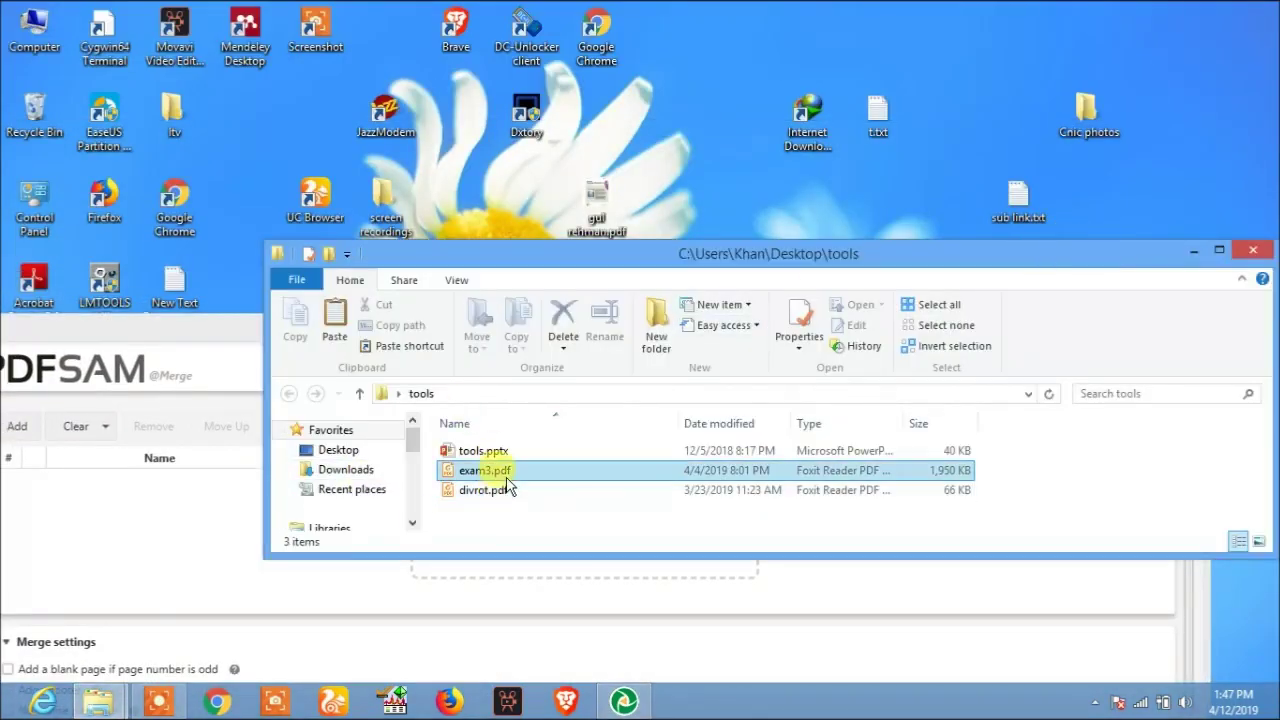
double_click(515, 472)
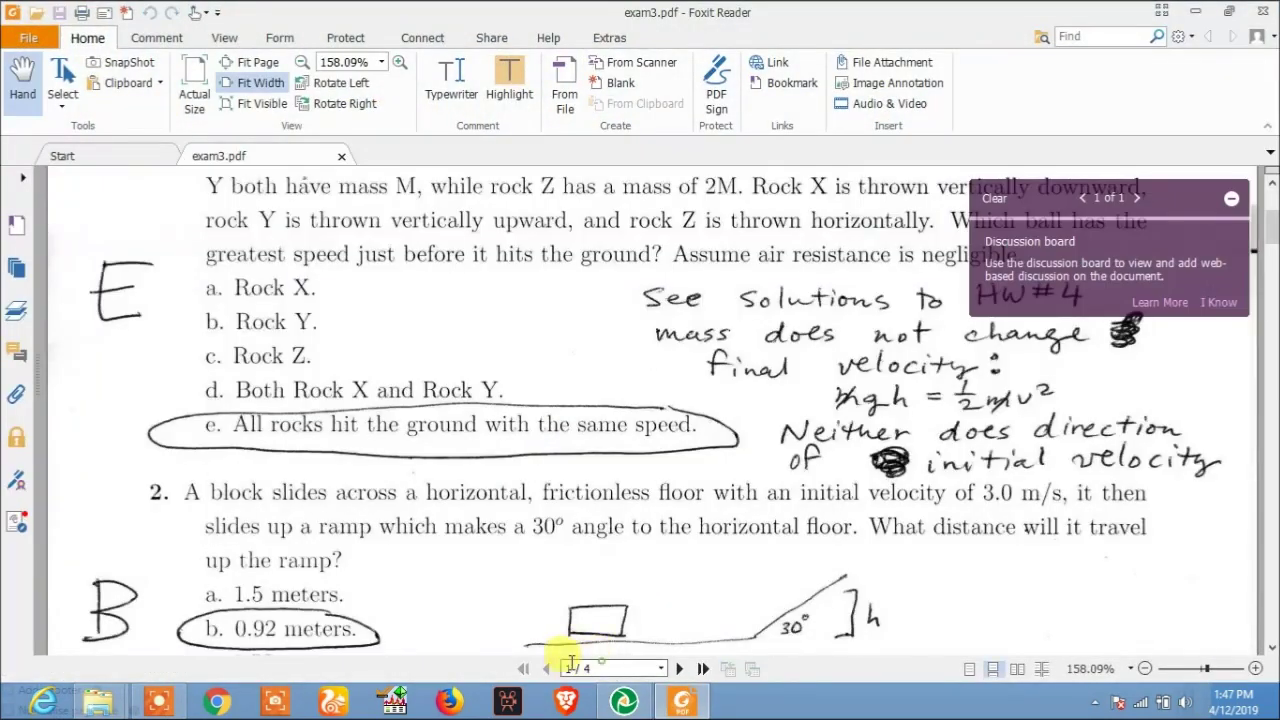
left_click(1265, 14)
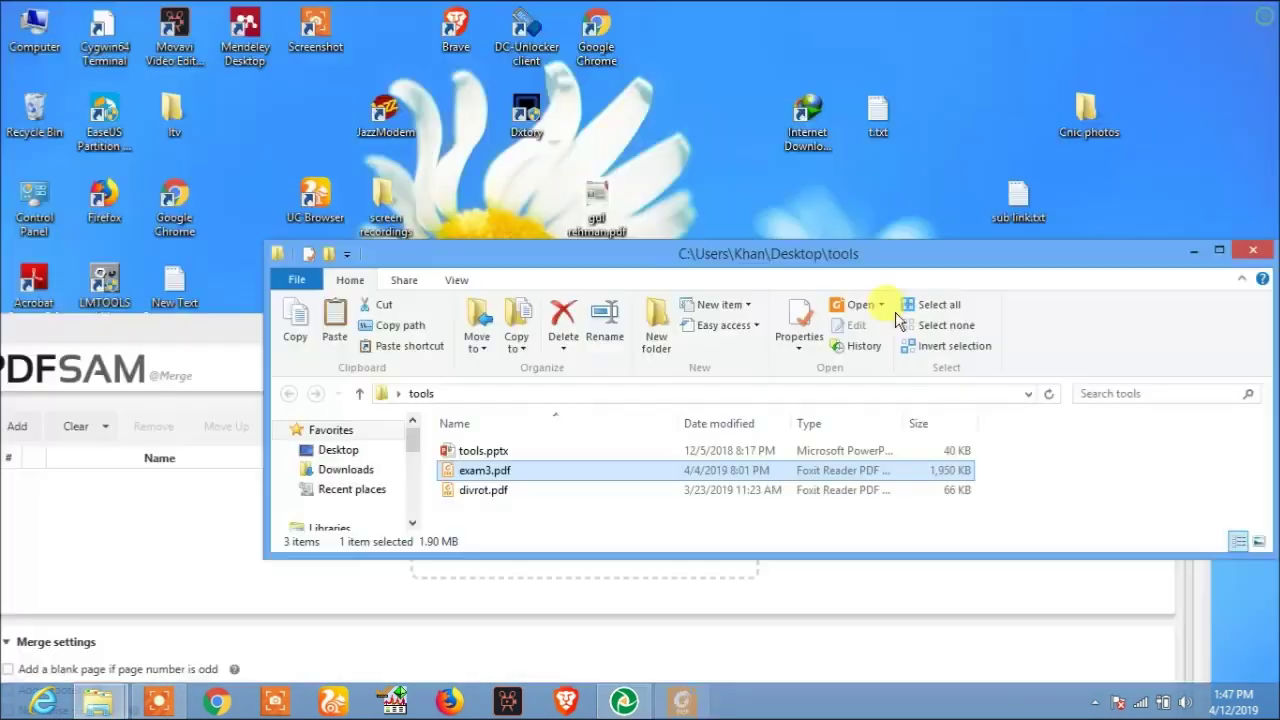
double_click(527, 494)
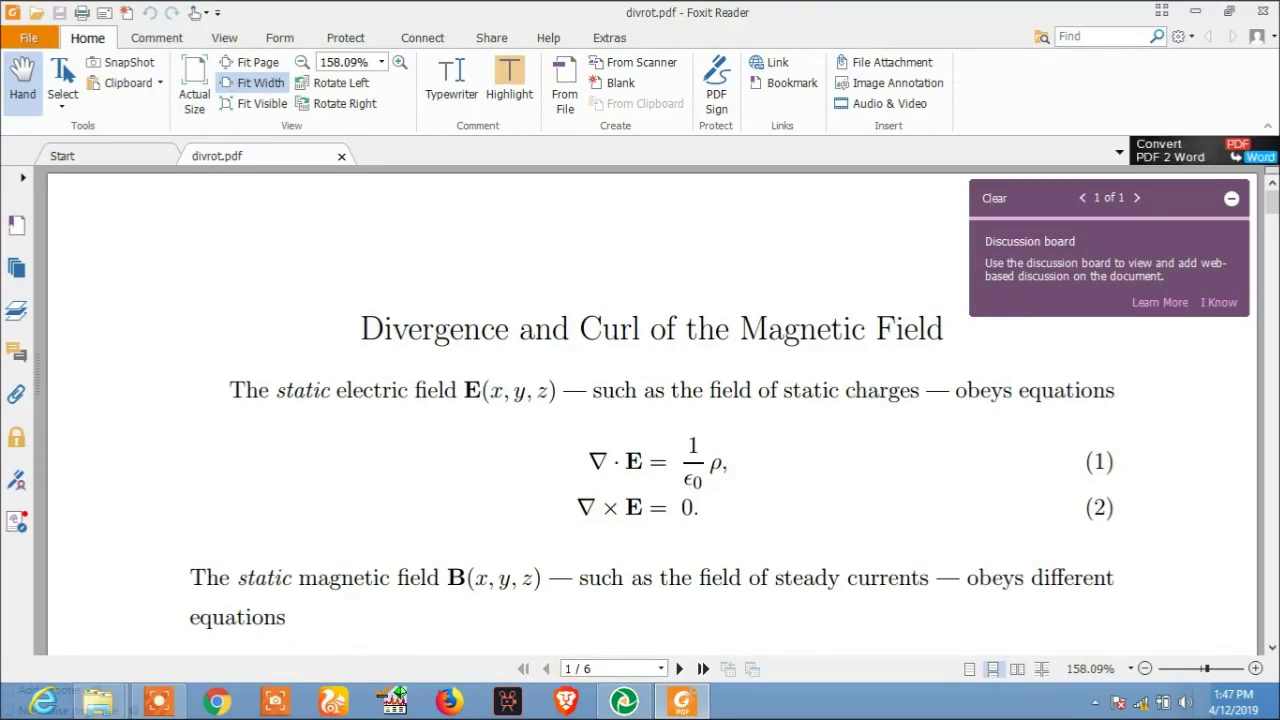
left_click(1264, 12)
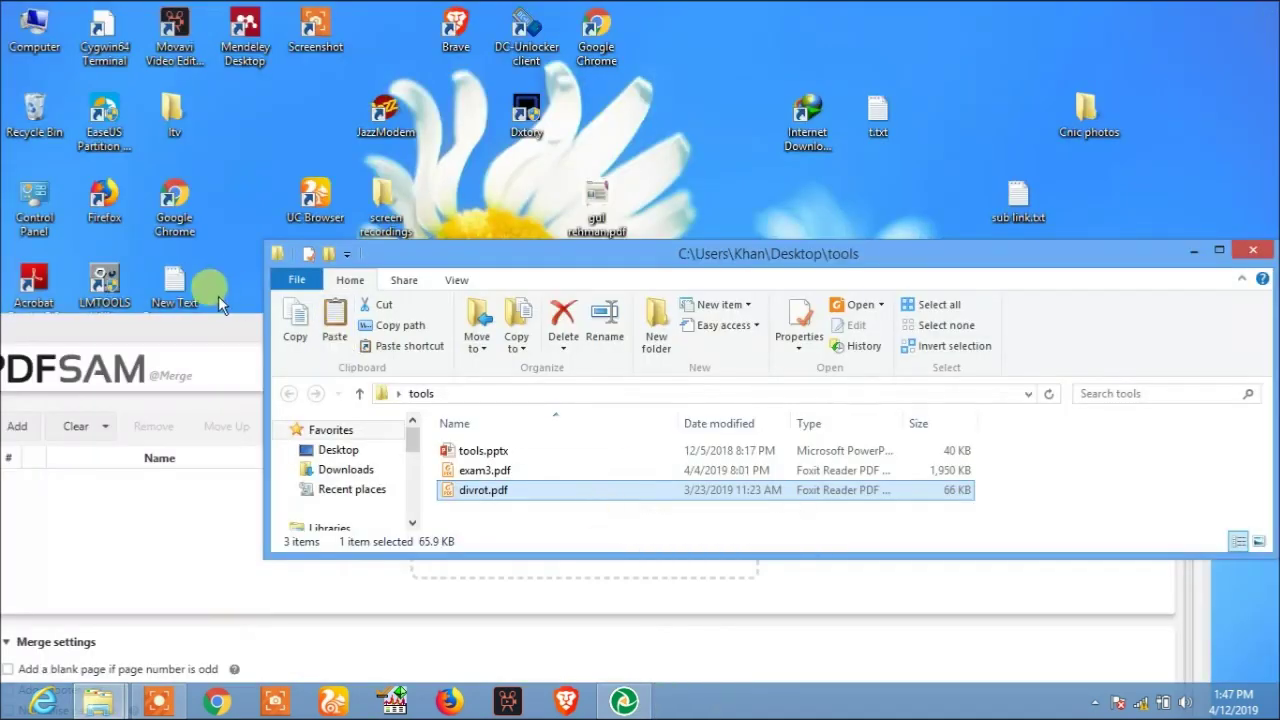
- Add exam3.pdf and divrot.pdf from the tools folder to the merge list, in that order
left_click_drag(212, 335, 221, 150)
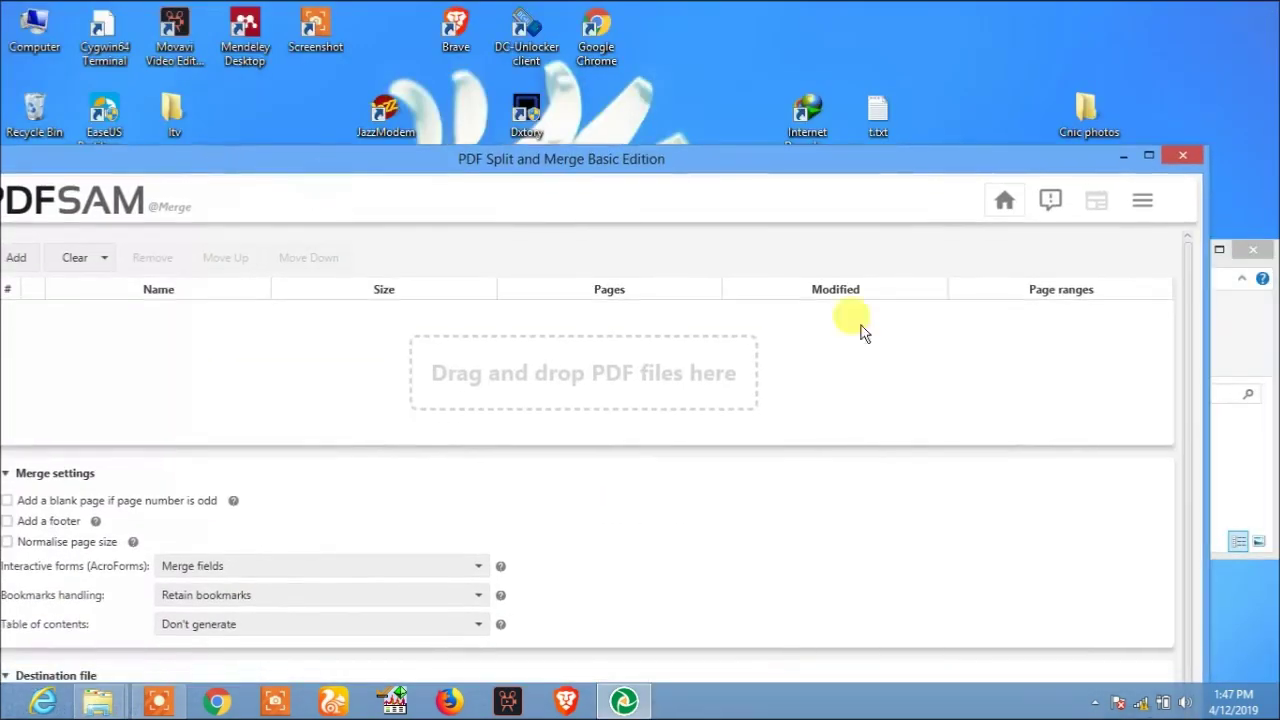
left_click(1222, 486)
left_click_drag(534, 258, 1087, 323)
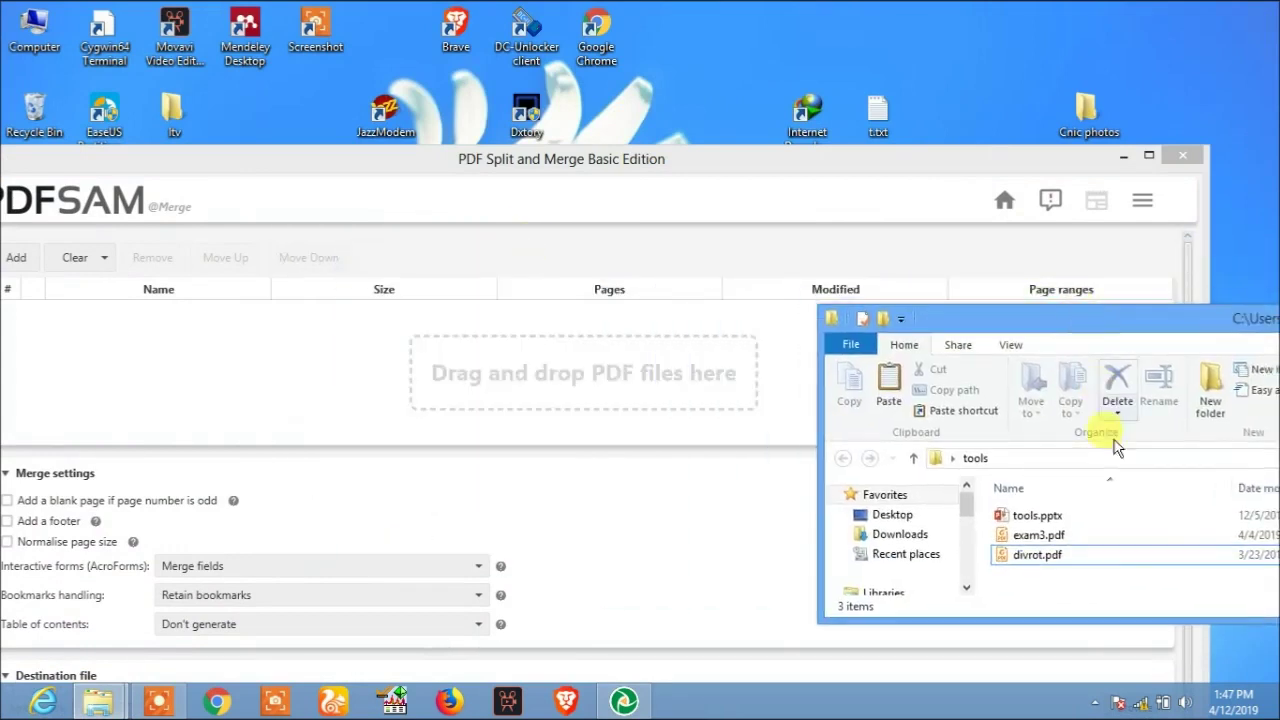
left_click(1040, 535)
left_click_drag(1047, 538, 470, 386)
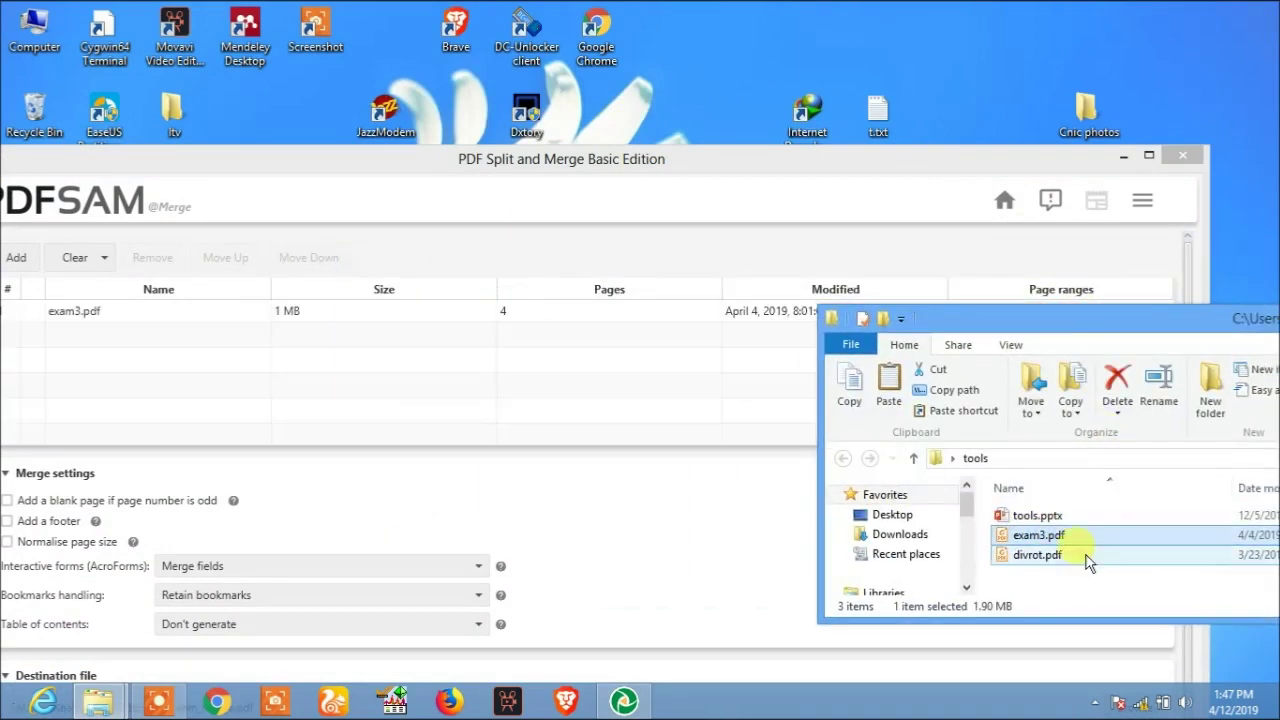
key("ctrl+a")
left_click_drag(1037, 555, 400, 391)
left_click(426, 150)
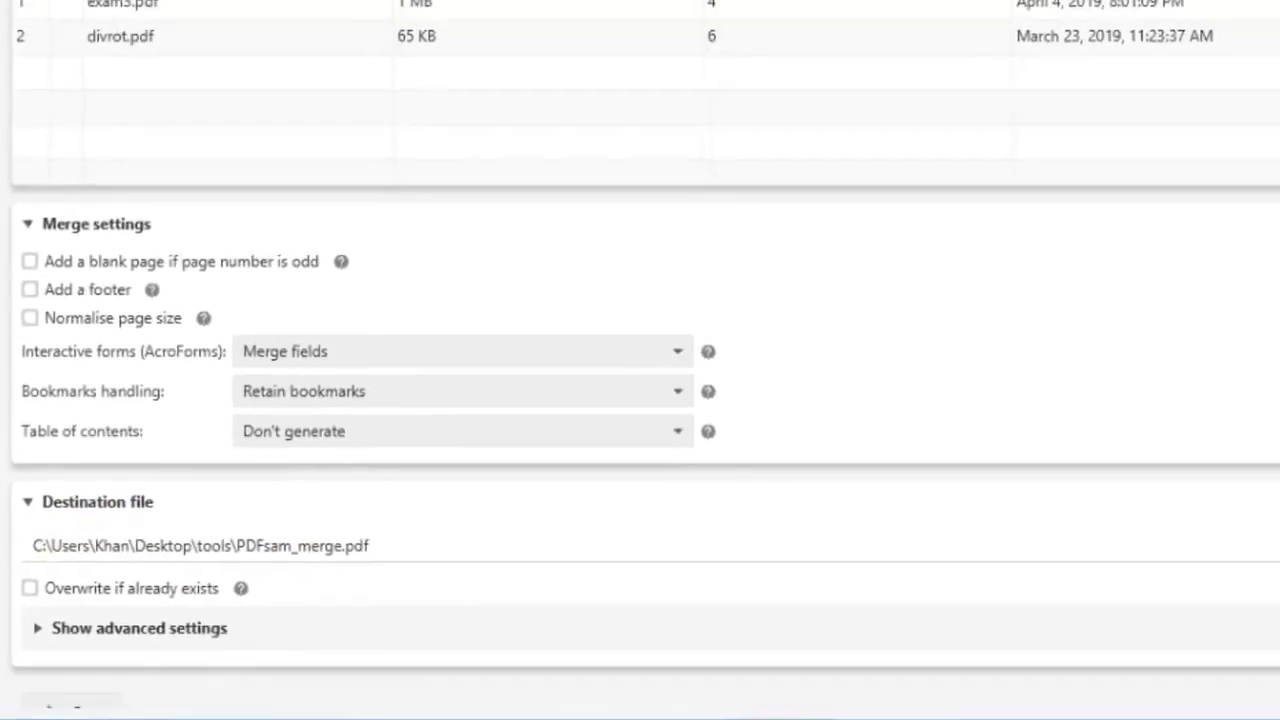
- Merge the two listed PDFs into PDFsam_merge.pdf in the tools folder, keeping the default destination
left_click(1209, 564)
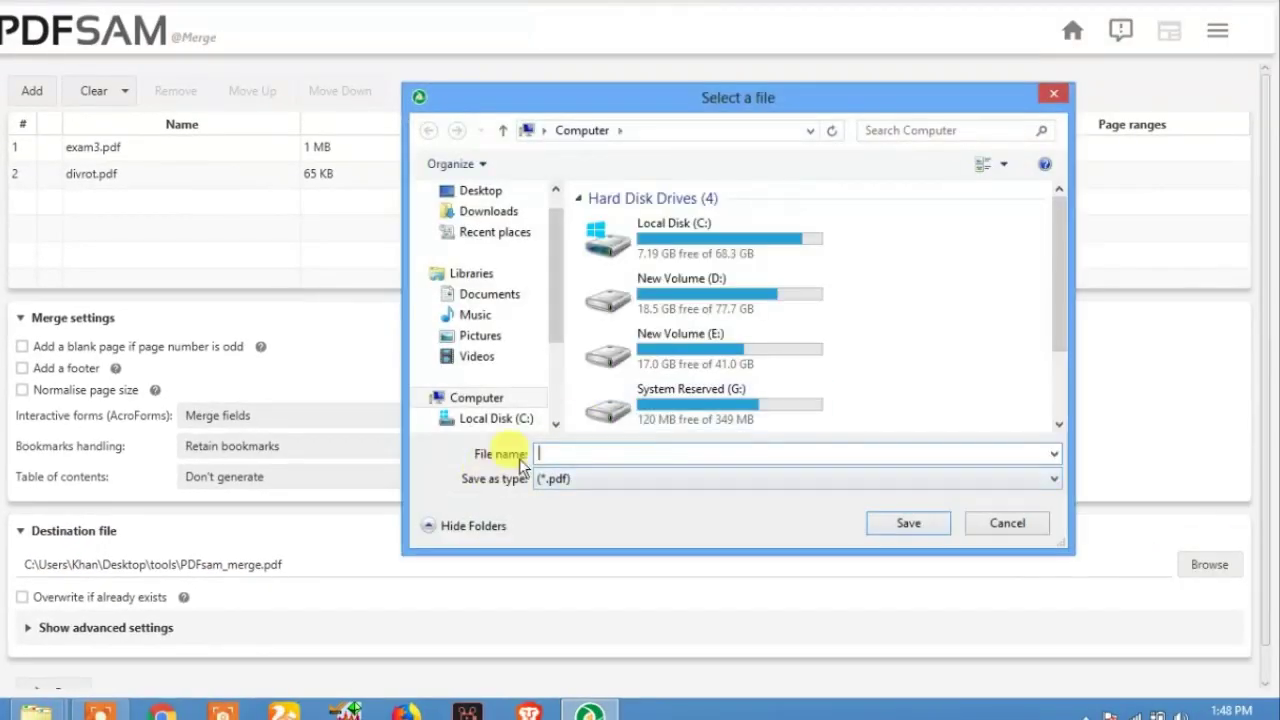
left_click(1006, 524)
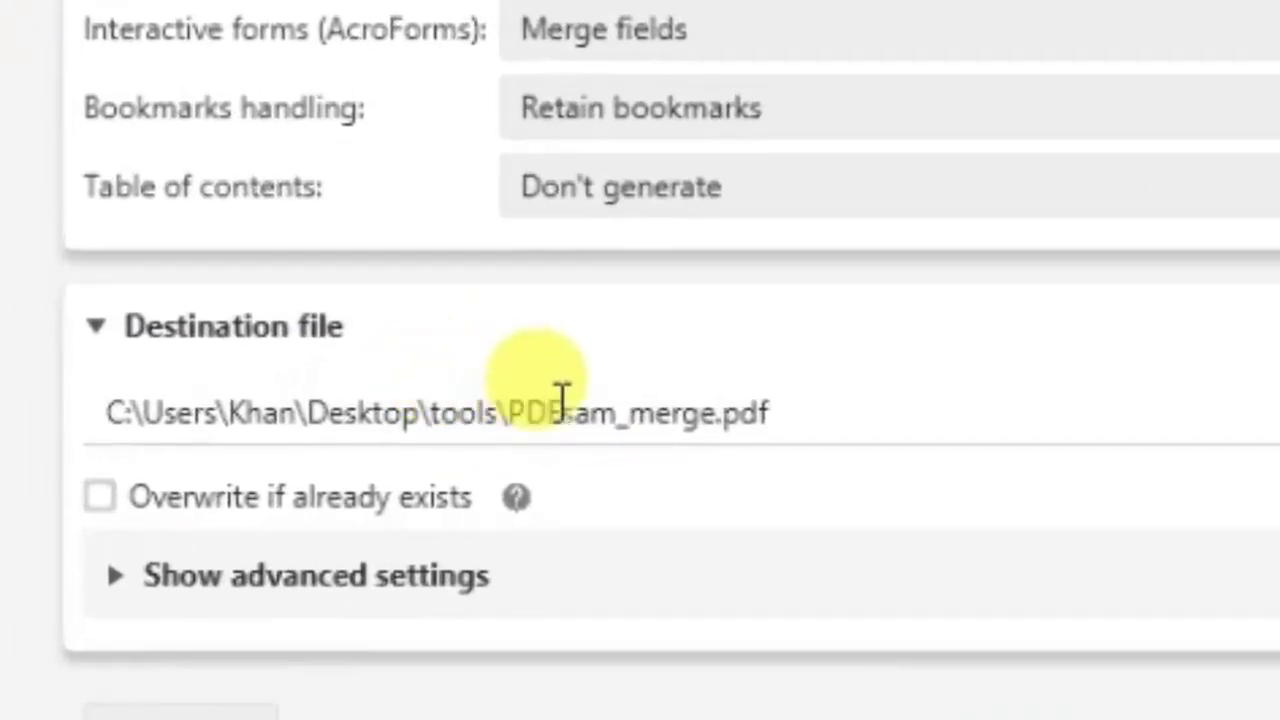
left_click_drag(450, 414, 738, 416)
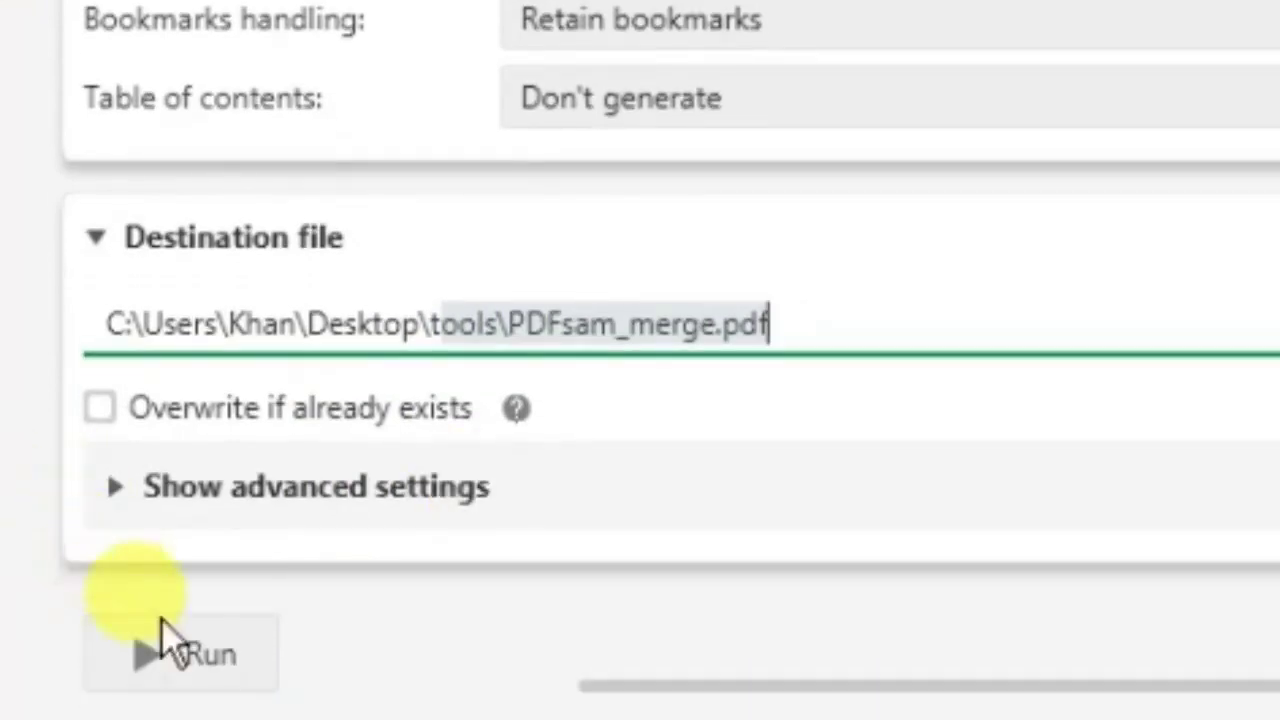
left_click(190, 655)
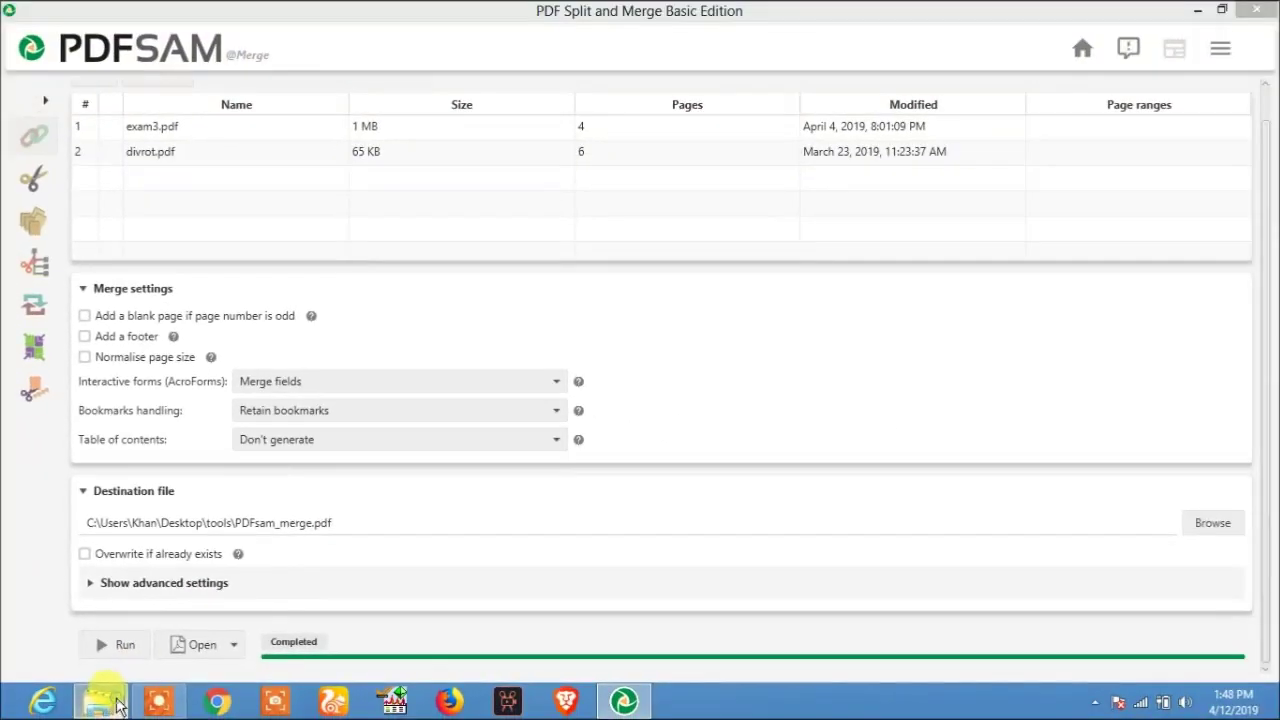
- Check the pages of the merged PDFsam_merge.pdf in the tools folder through to its end, and close it
mouse_move(120, 710)
mouse_move(285, 603)
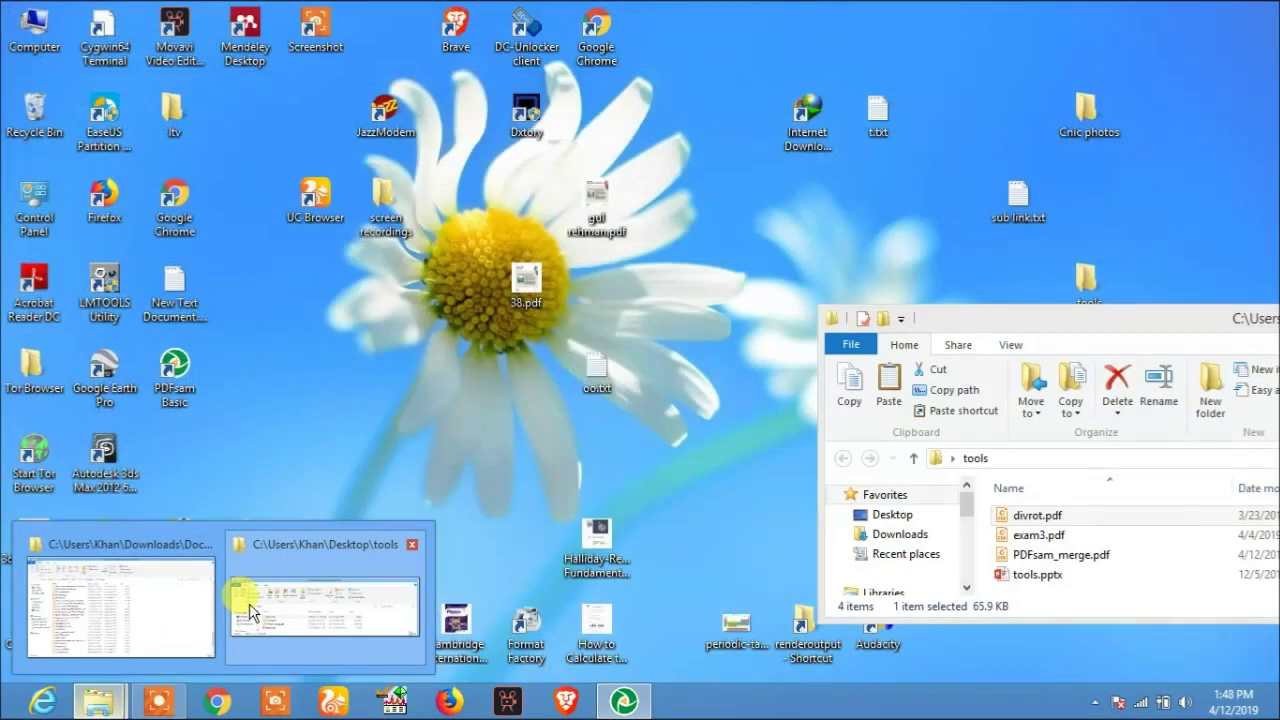
left_click(249, 612)
left_click_drag(1166, 320, 872, 173)
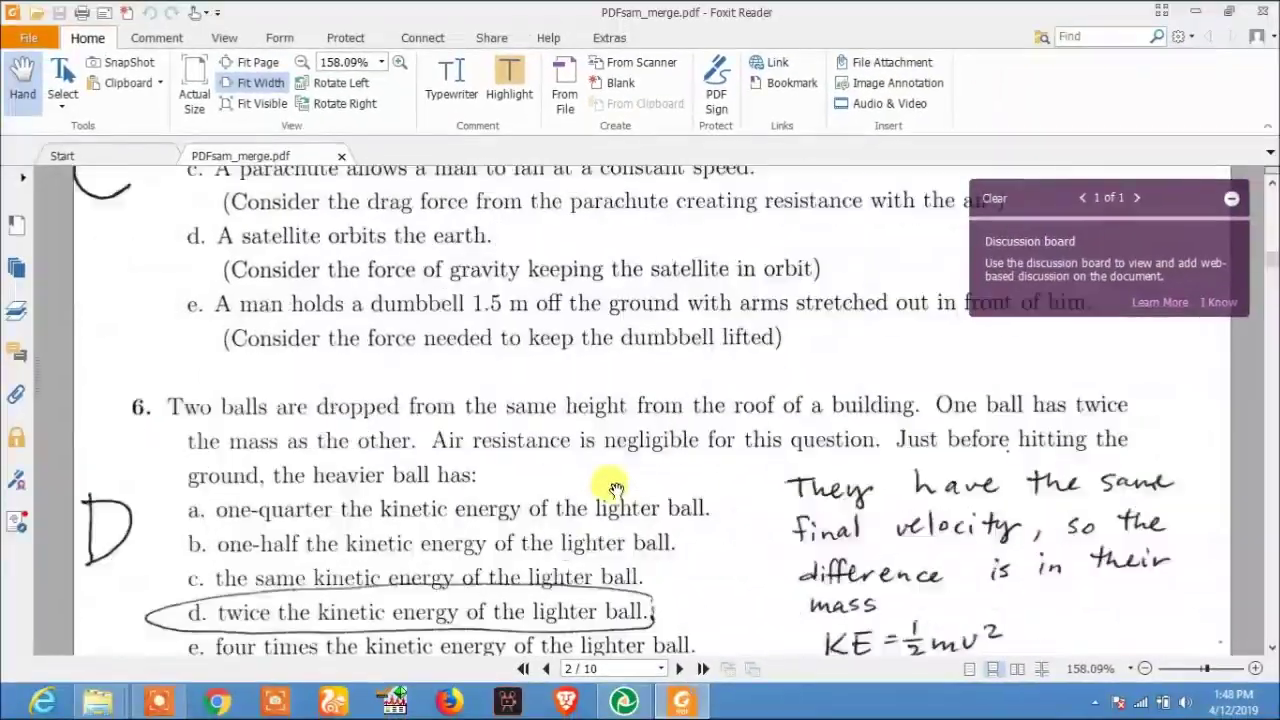
scroll(600, 519, "down", 10)
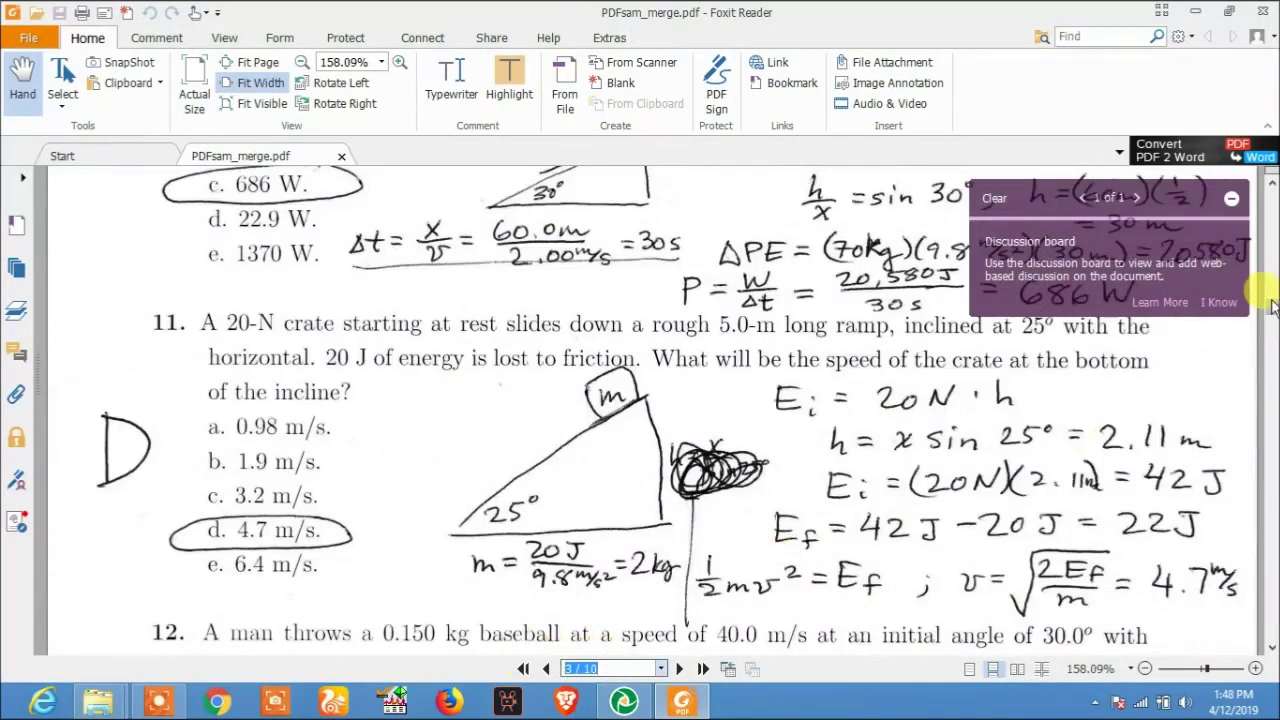
left_click_drag(1268, 340, 1270, 556)
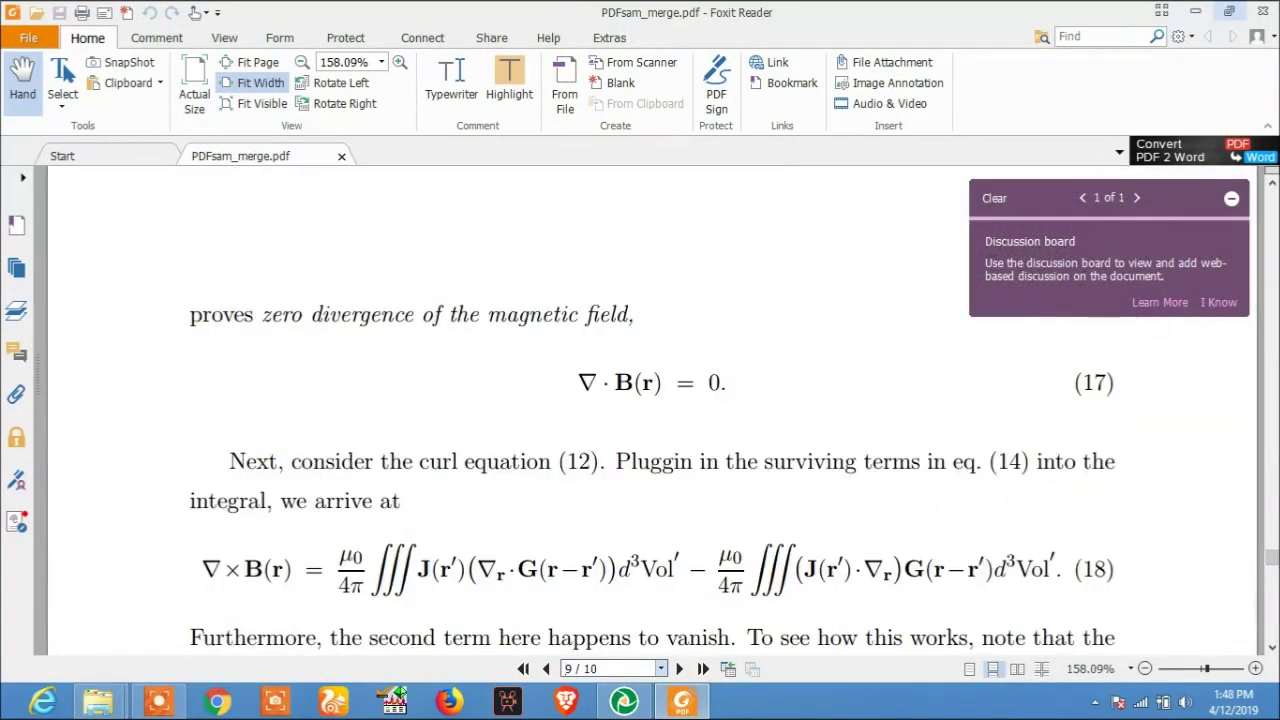
key("alt+F4")
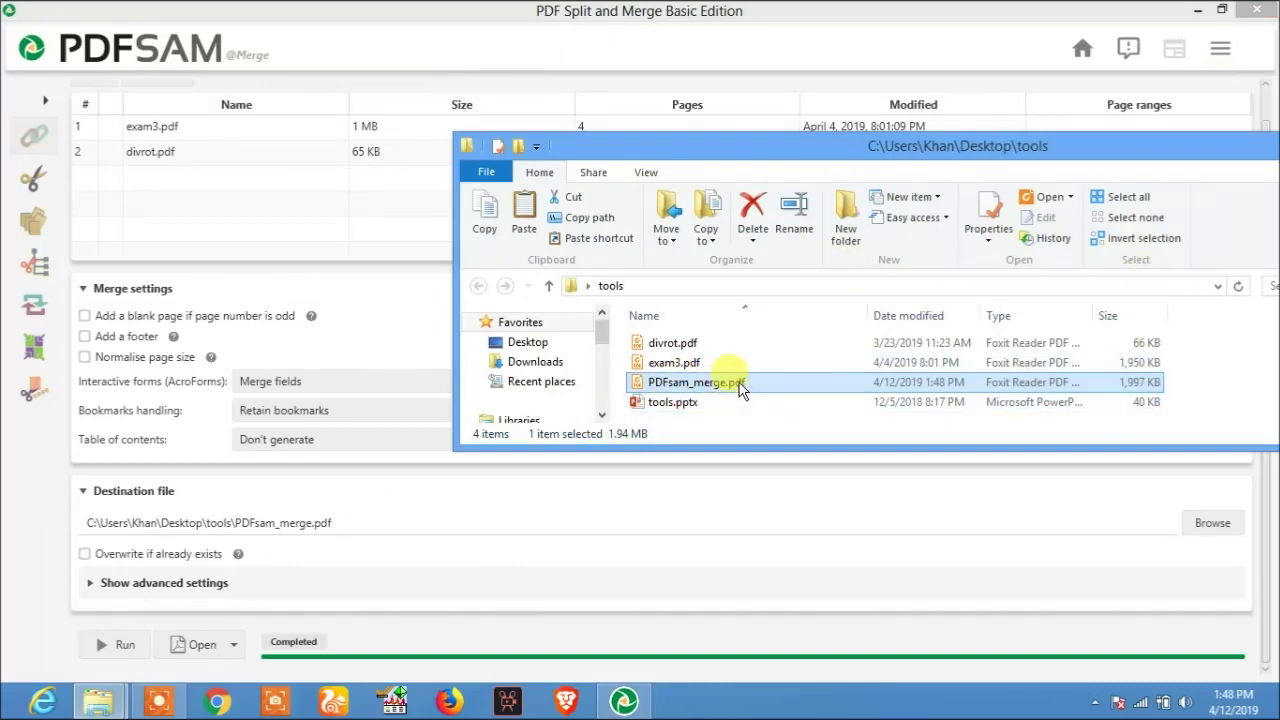
- Restart PDFsam Basic from the desktop and open its Split module
left_click(431, 39)
key("alt+F4")
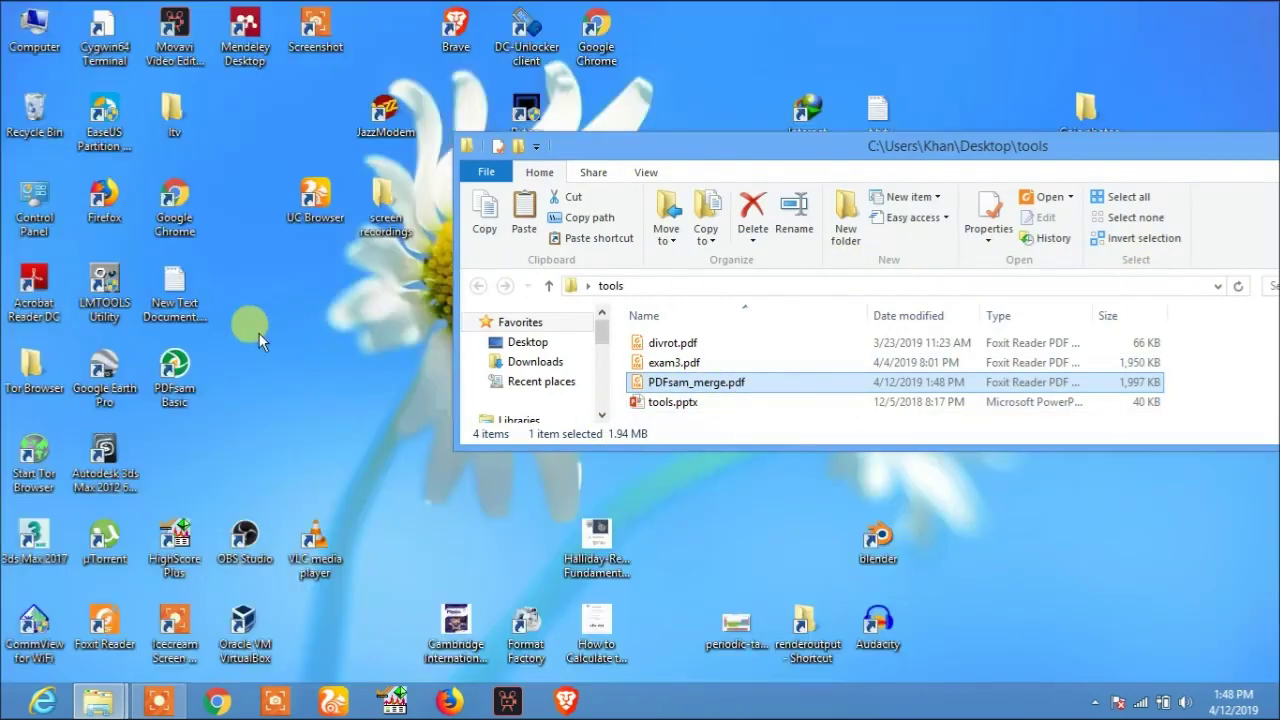
double_click(174, 372)
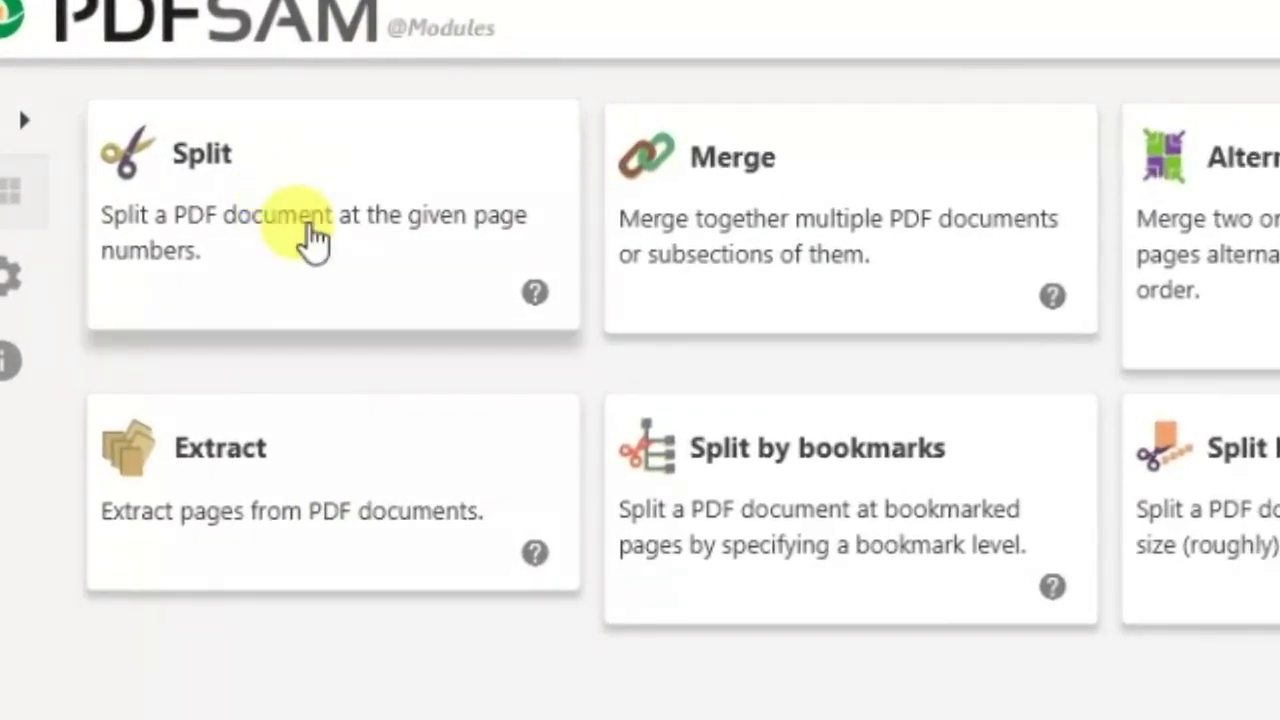
left_click(313, 240)
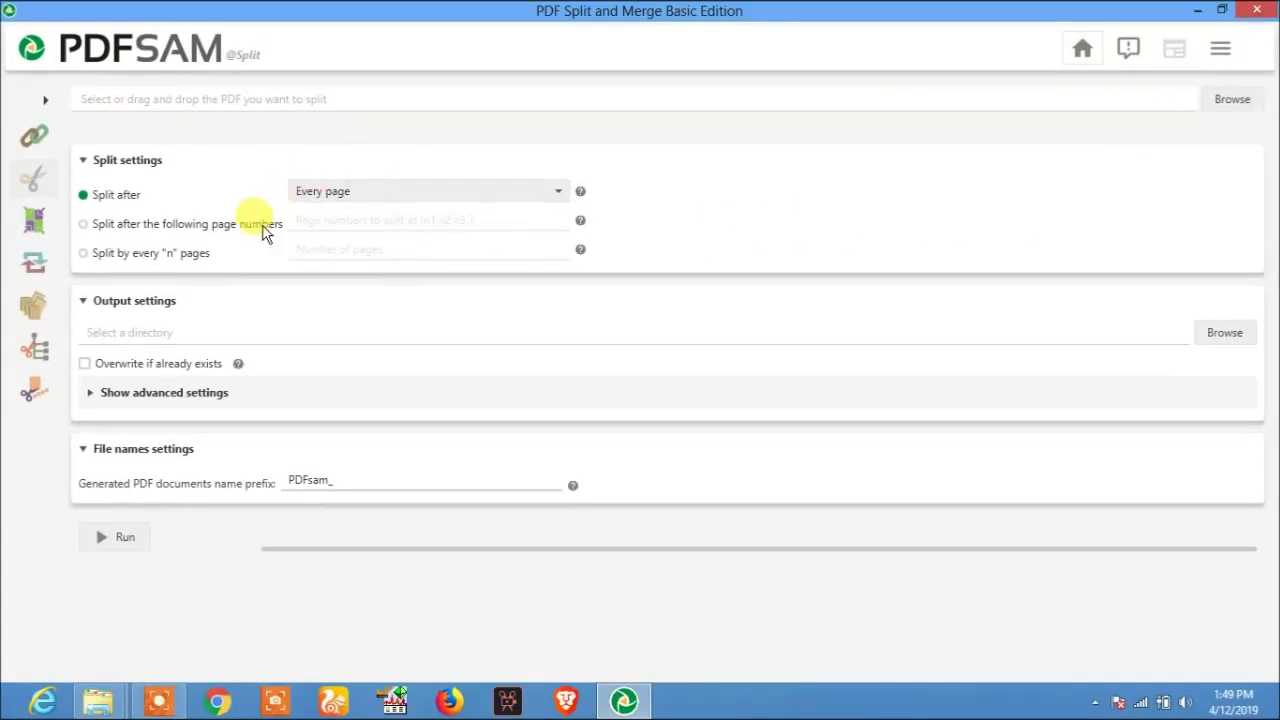
- Load PDFsam_merge.pdf from the desktop tools folder as the document to split
left_click(117, 101)
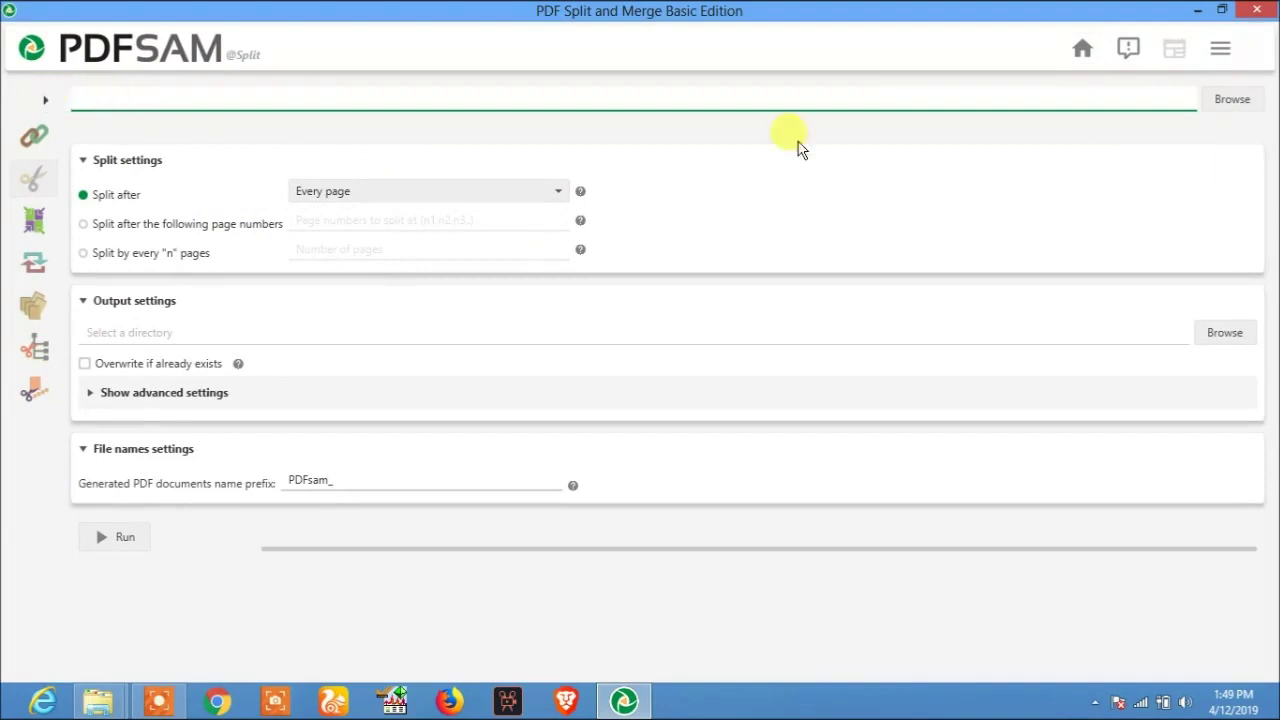
left_click(1212, 99)
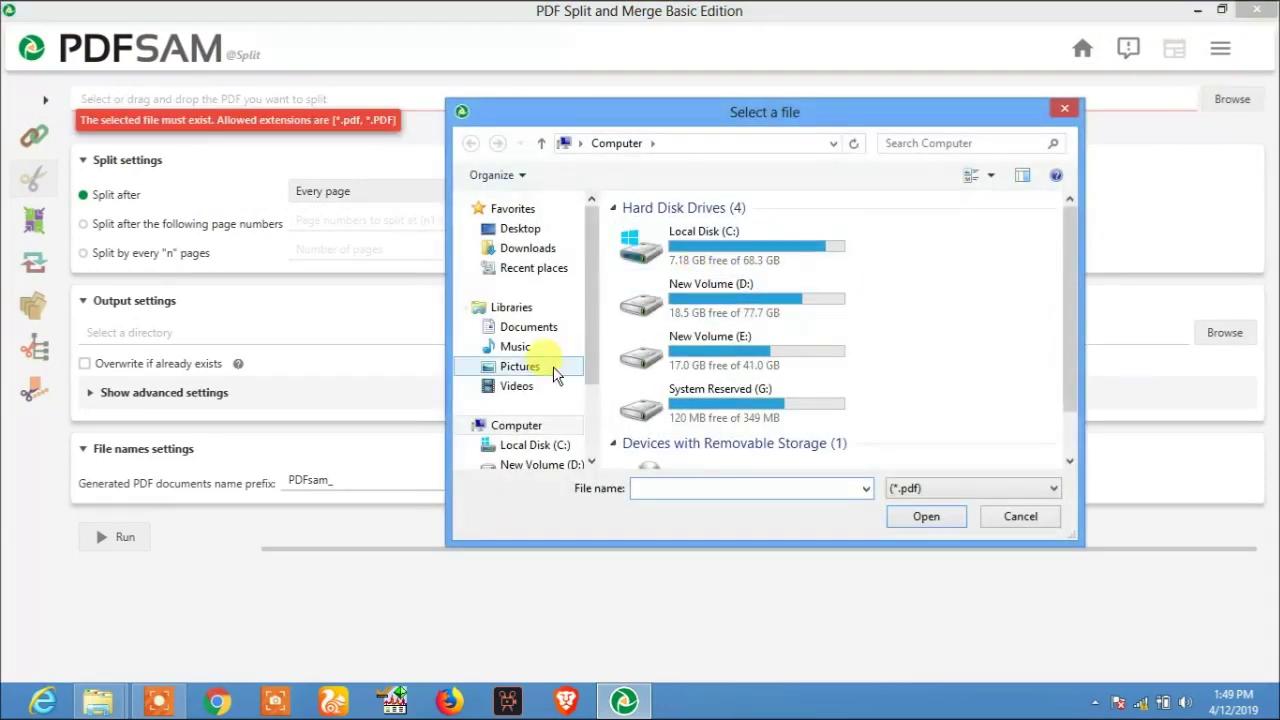
left_click(512, 229)
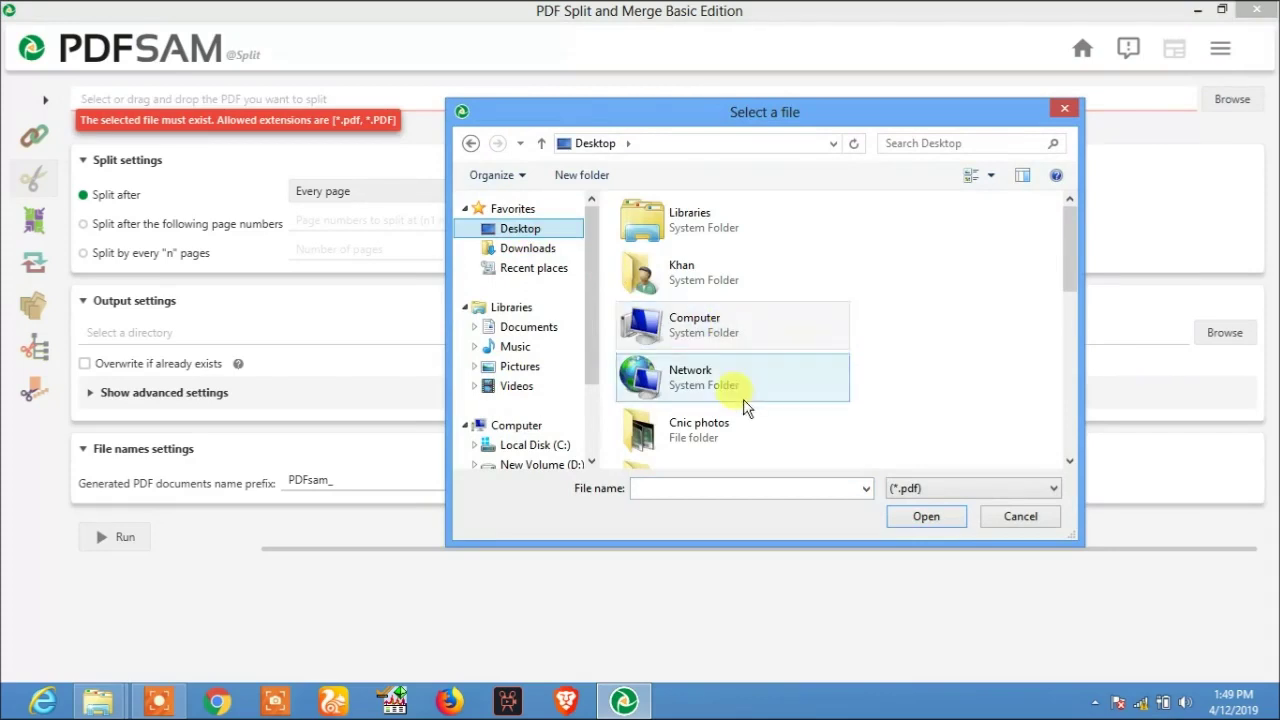
scroll(697, 443, "down", 3)
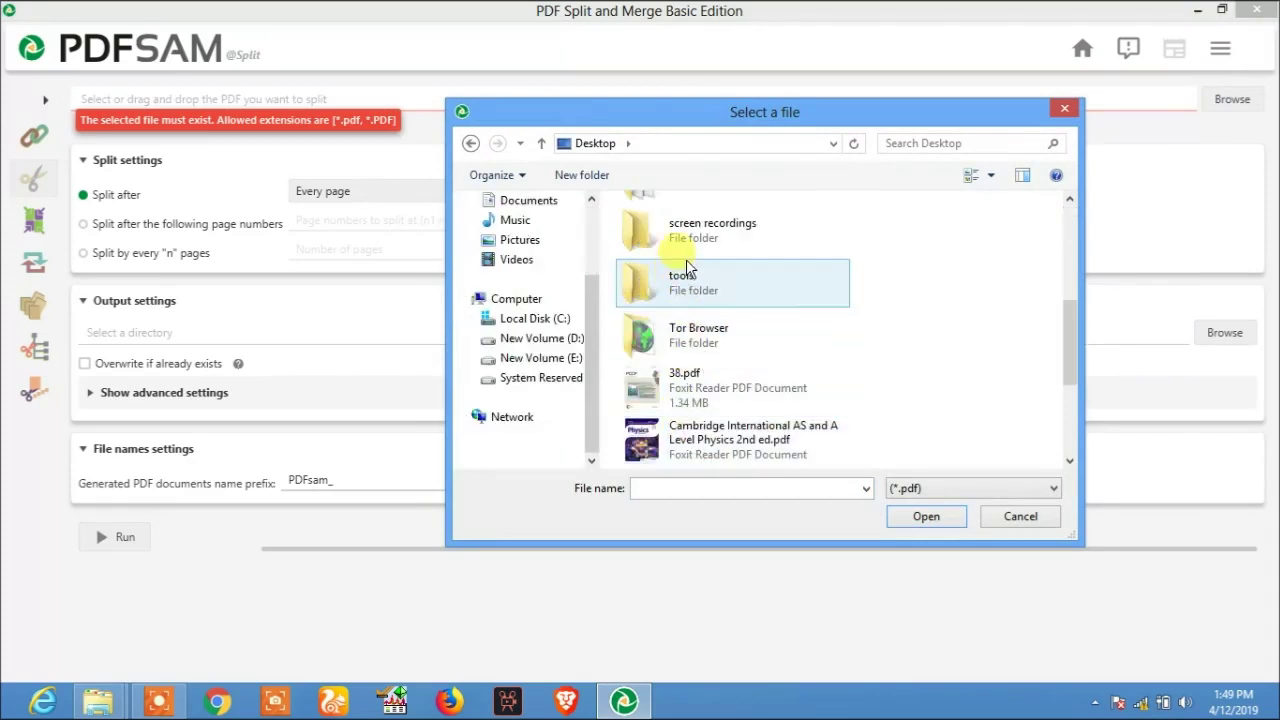
double_click(720, 292)
left_click(693, 272)
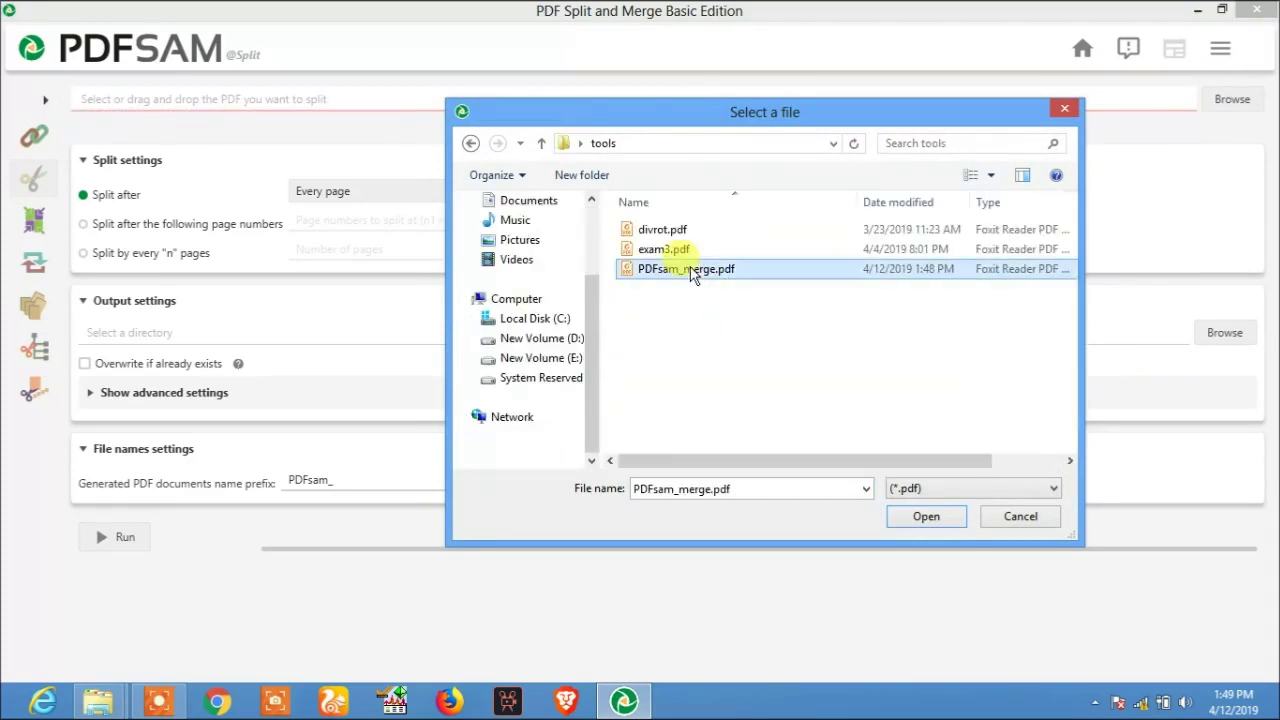
left_click(905, 518)
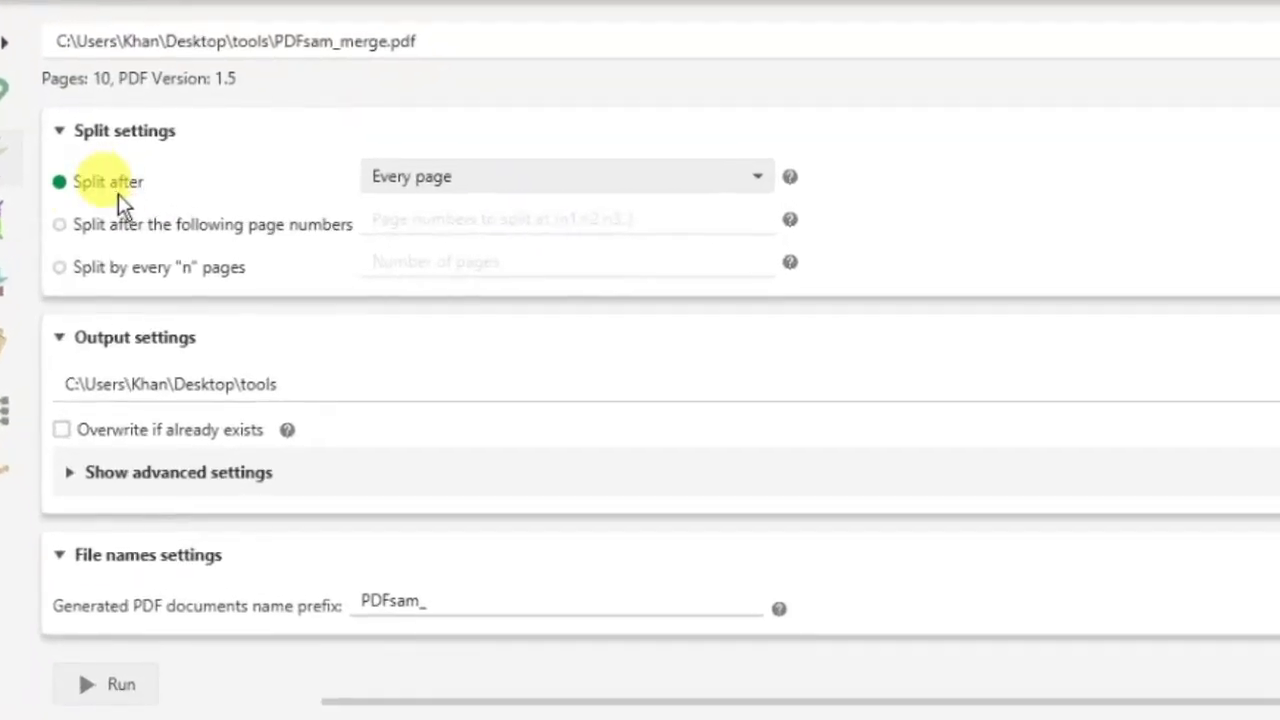
left_click(669, 188)
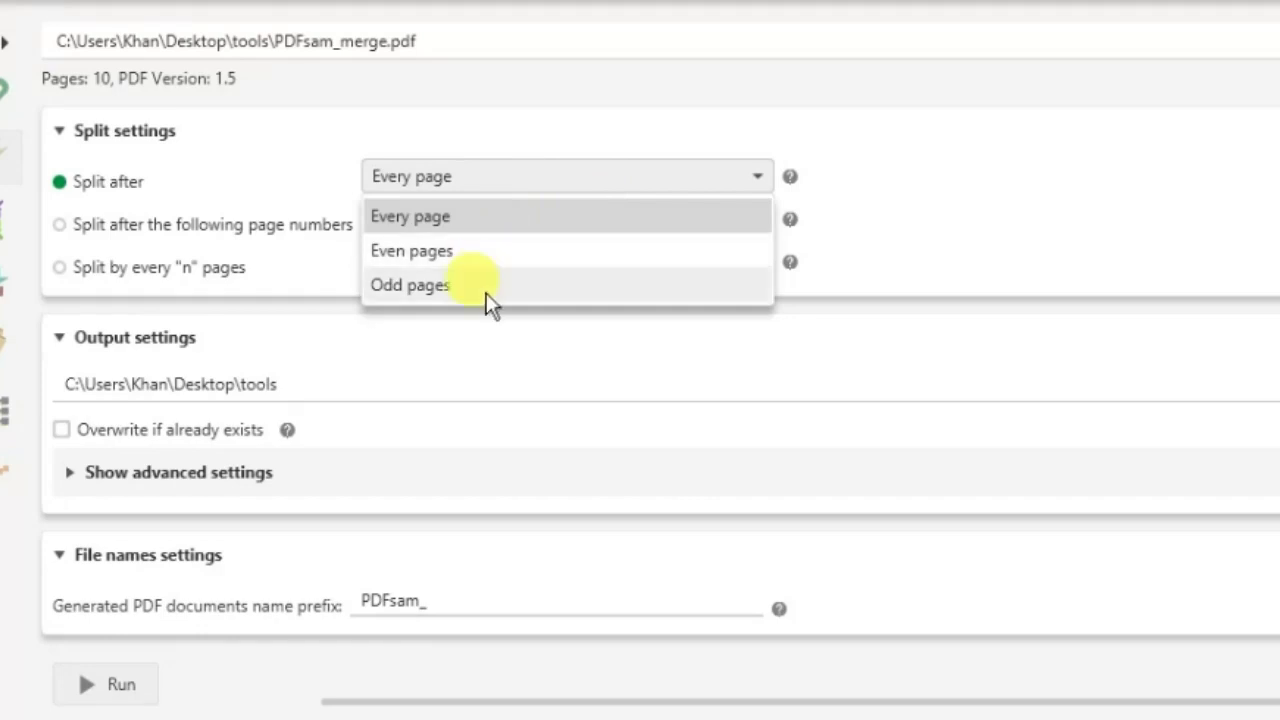
left_click(578, 140)
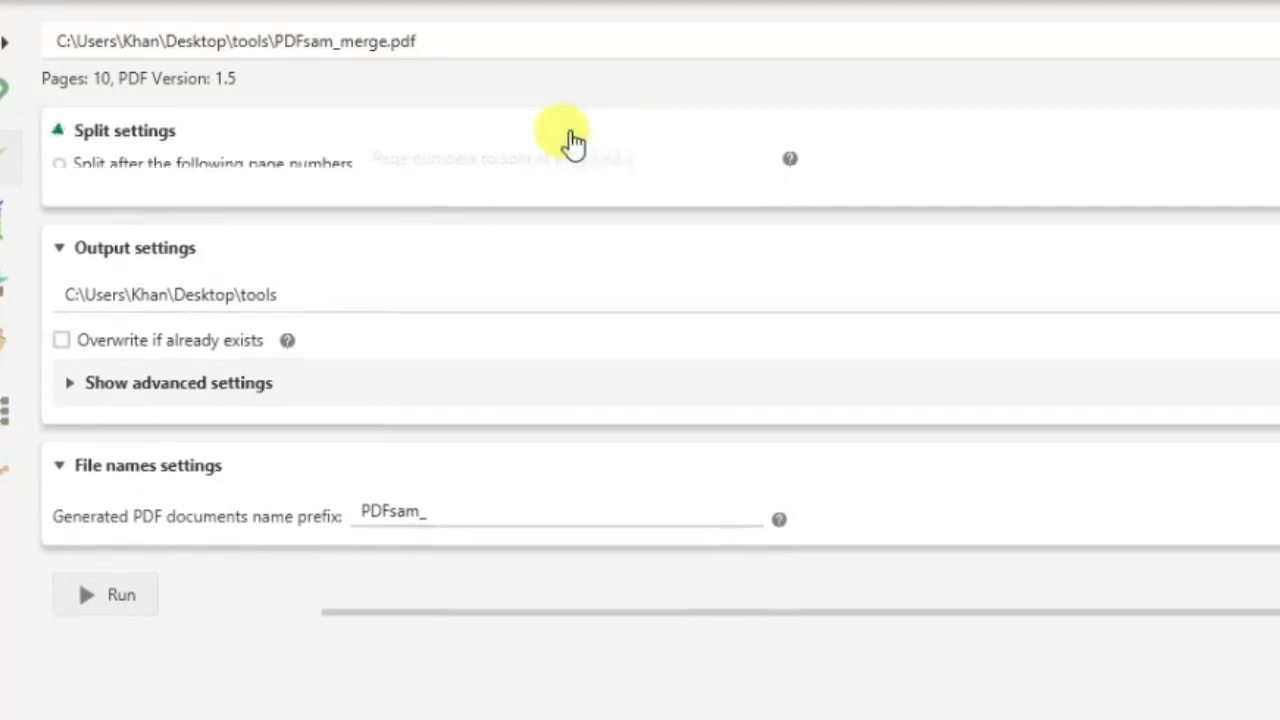
left_click(157, 136)
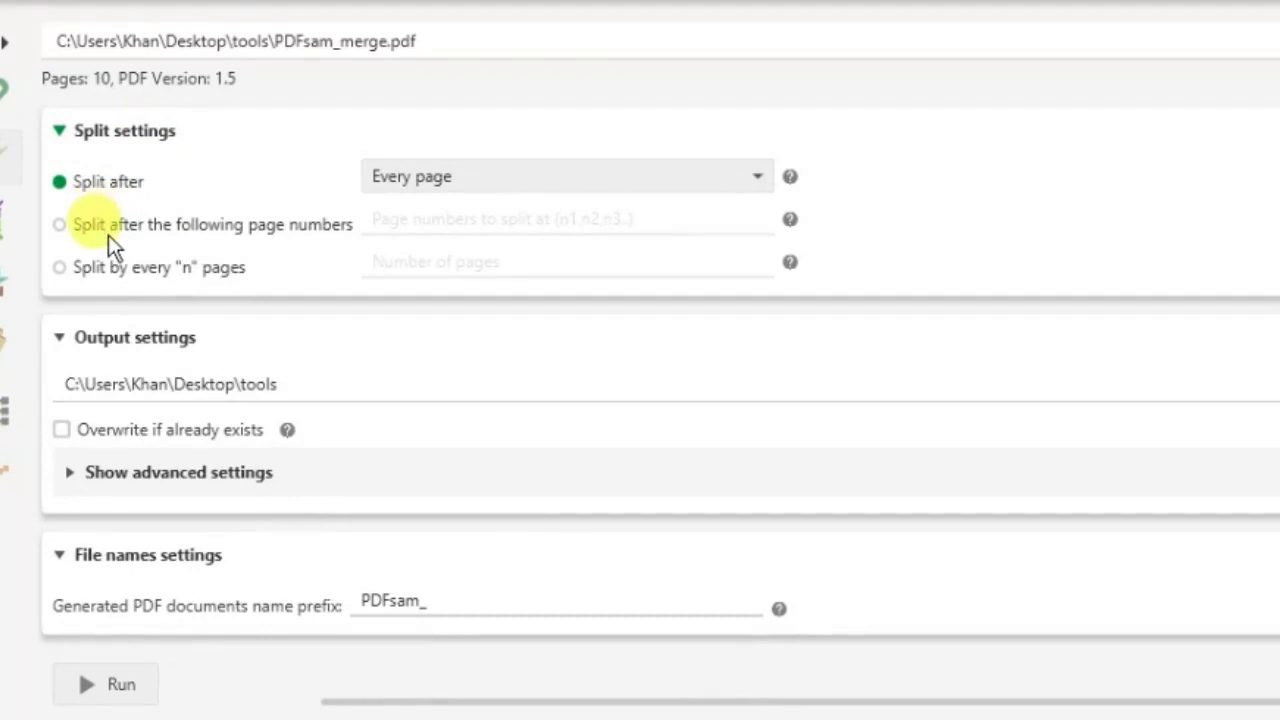
- Split the document after every page with the file name prefix PDFsam_111, overwriting files with the same name
left_click(110, 232)
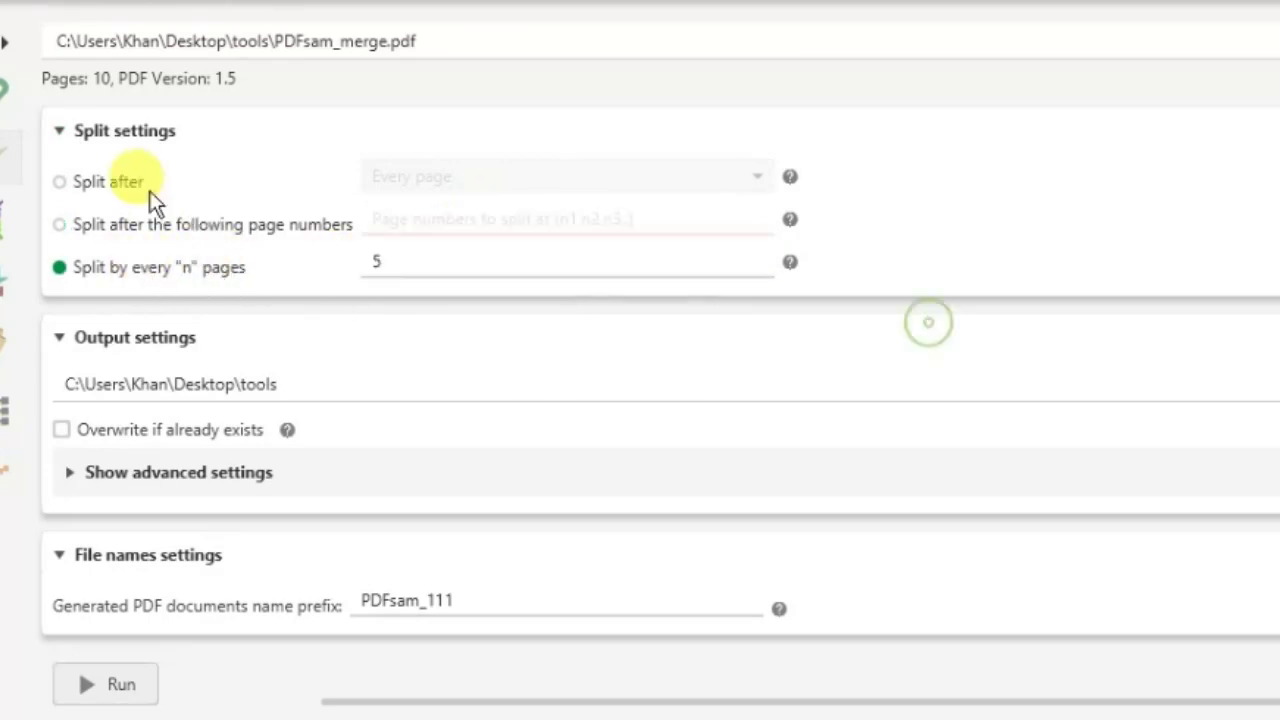
left_click(110, 172)
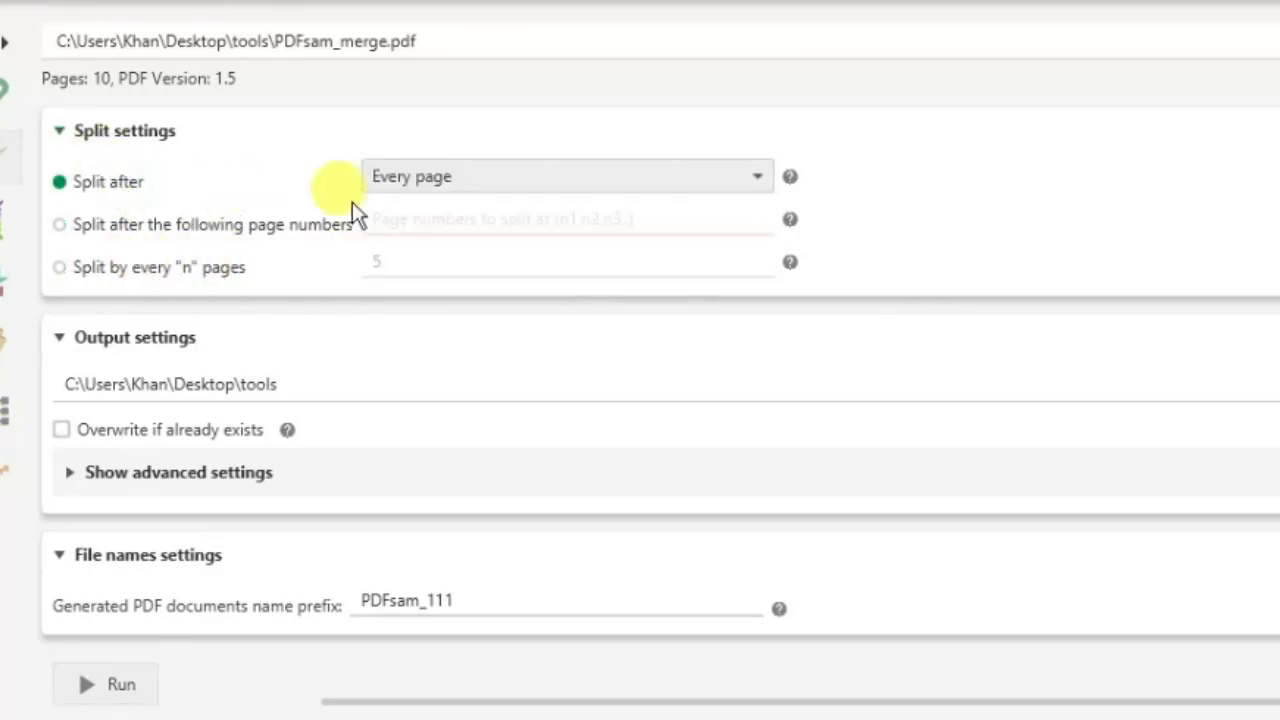
left_click(106, 686)
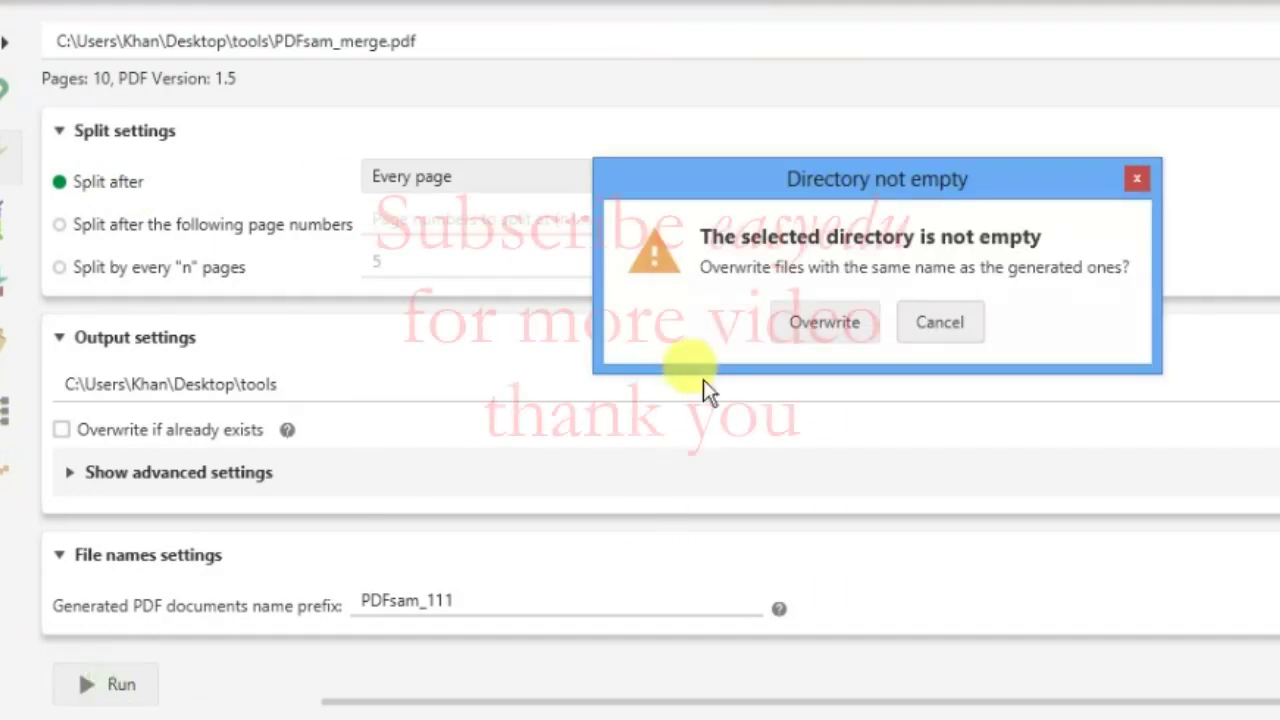
left_click(834, 335)
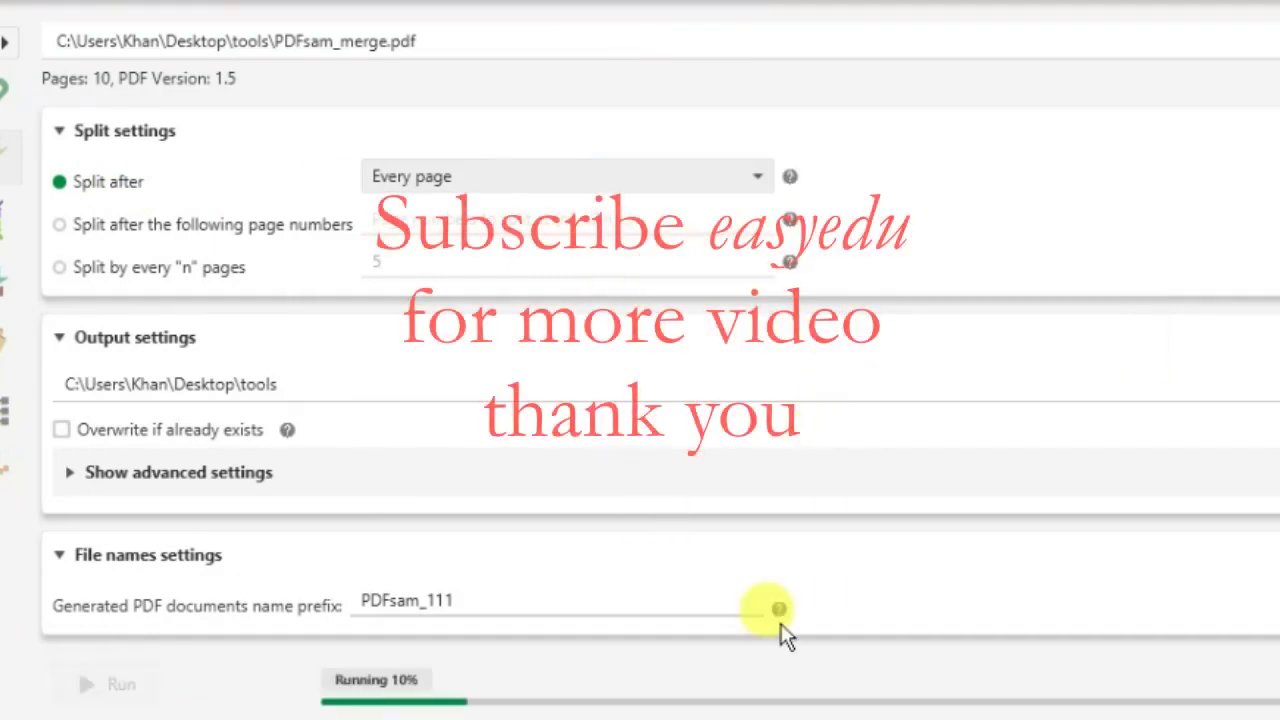
- Switch to the desktop tools folder holding the split output and stretch its window to full screen height
mouse_move(290, 716)
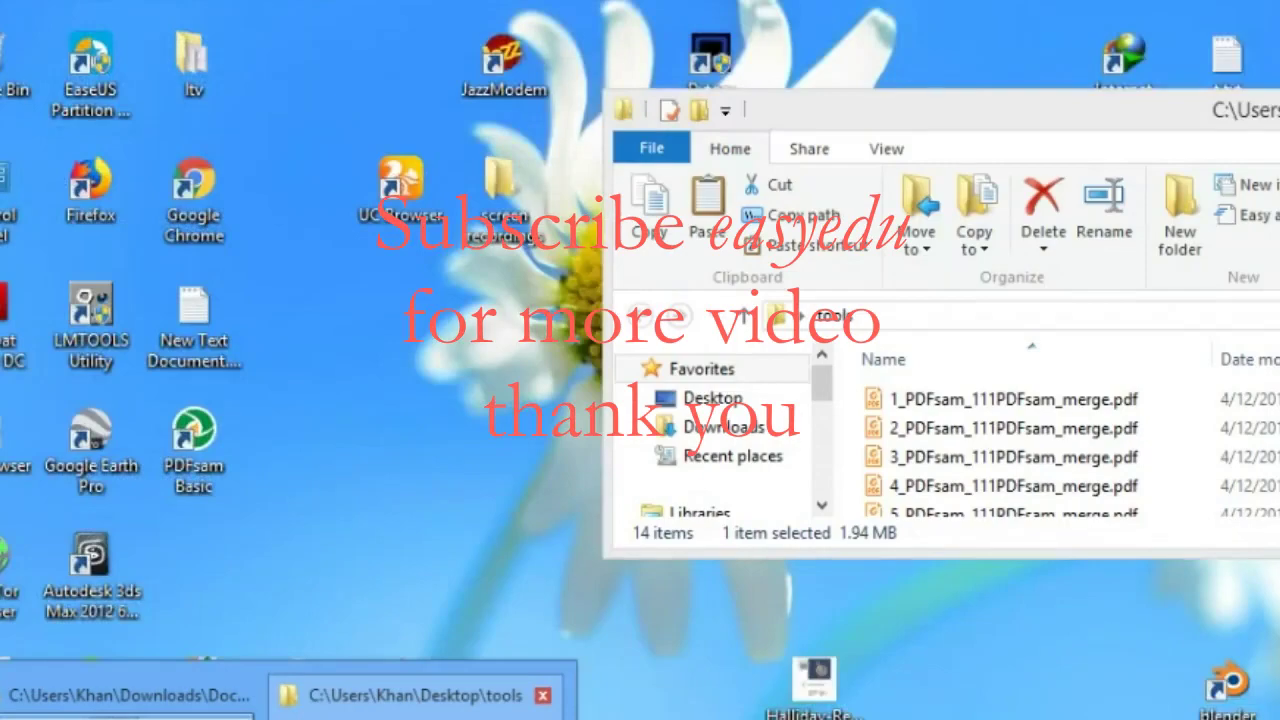
left_click(415, 695)
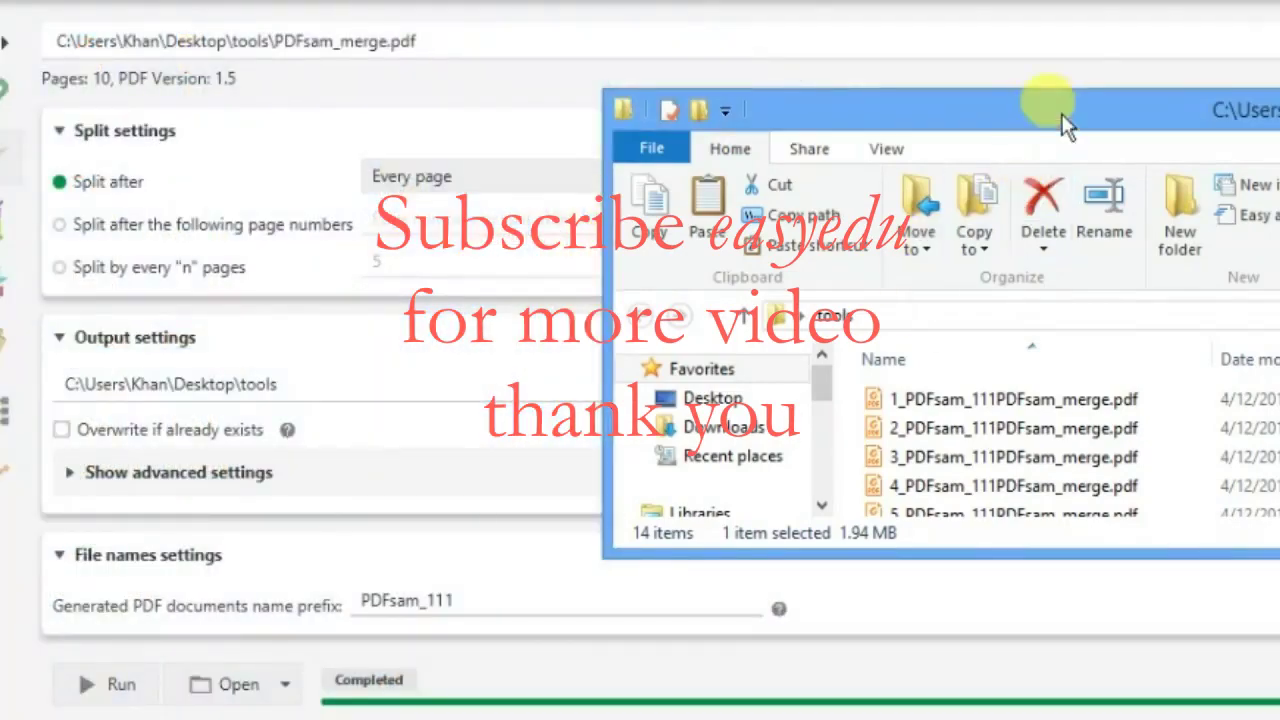
double_click(1062, 88)
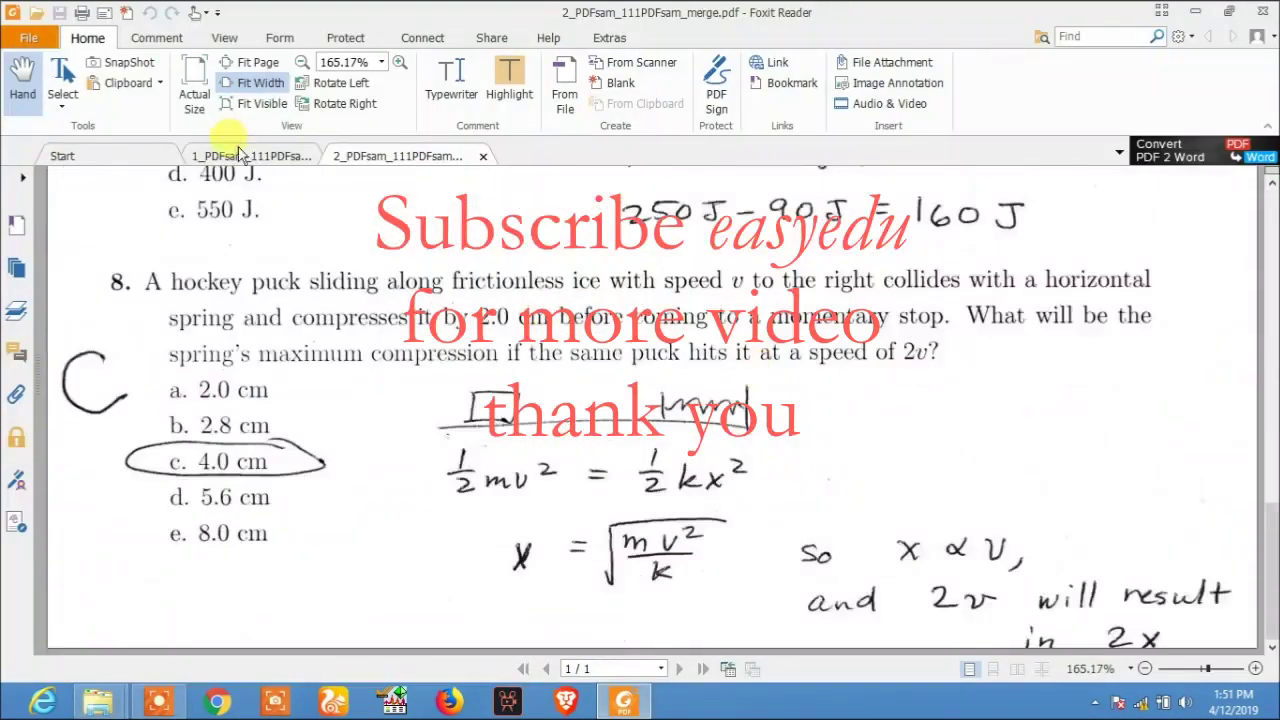
- Check the page in 2_PDFsam_111PDFsam_merge.pdf back up from its end, and close only that document
scroll(430, 205, "up", 10)
key("alt+F4")
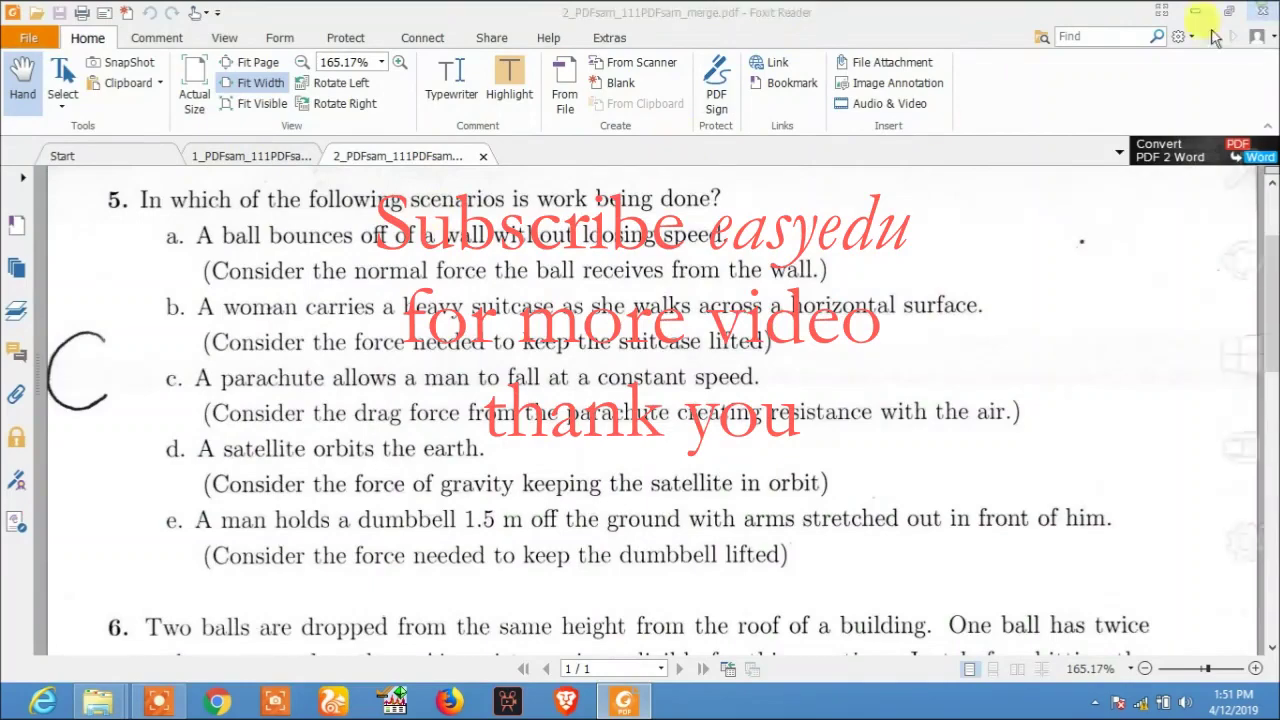
left_click(706, 364)
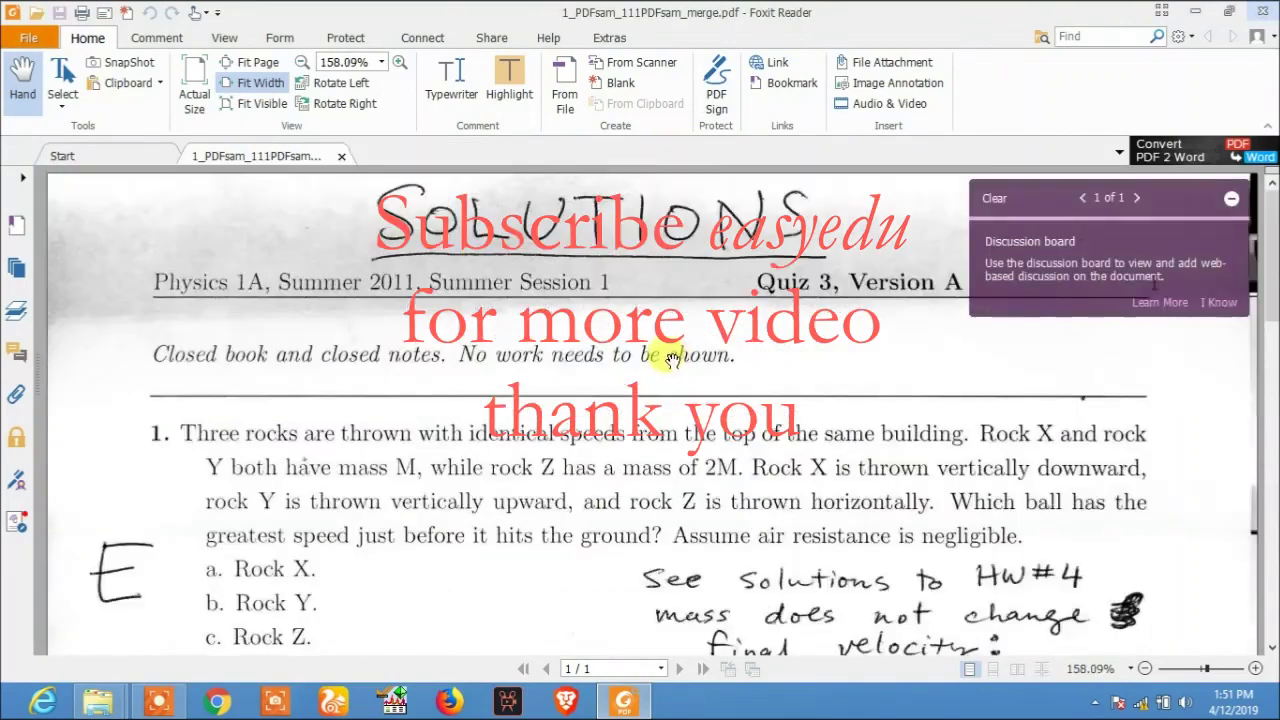
- Open 4_PDFsam_111PDFsam_merge.pdf from the tools folder and check its page through to the end
left_click(1195, 11)
double_click(771, 268)
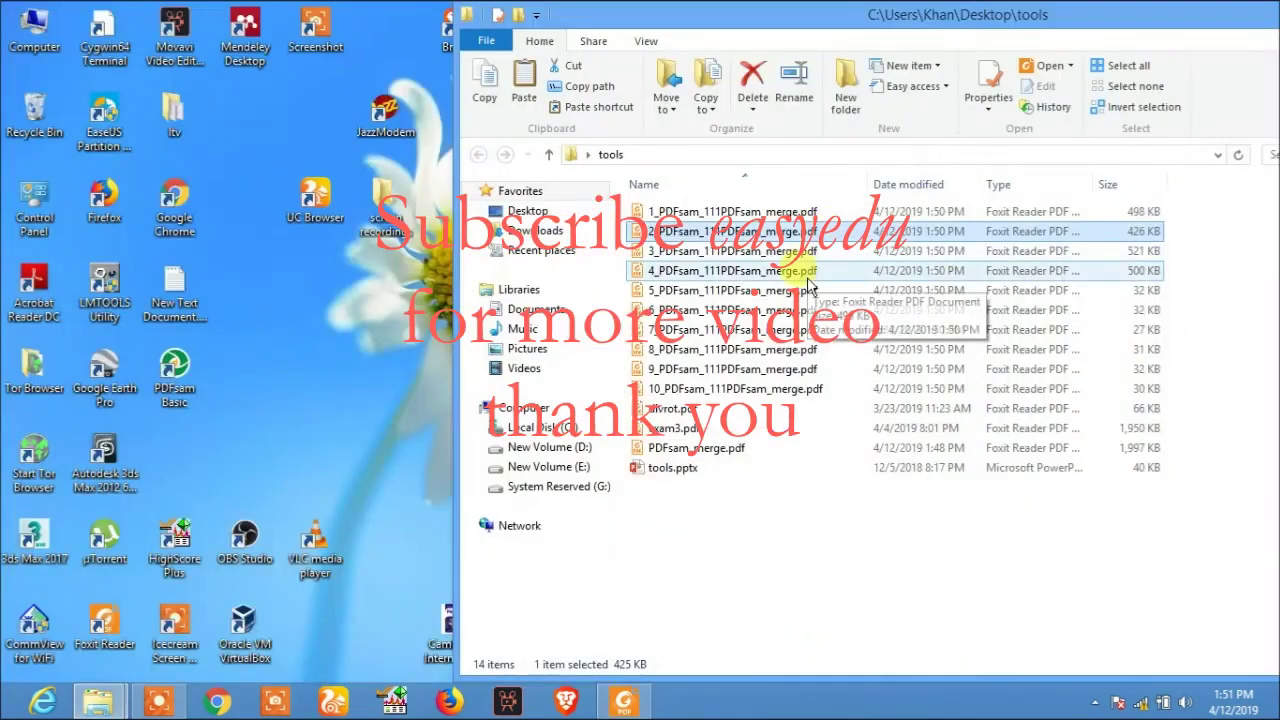
scroll(728, 463, "down", 15)
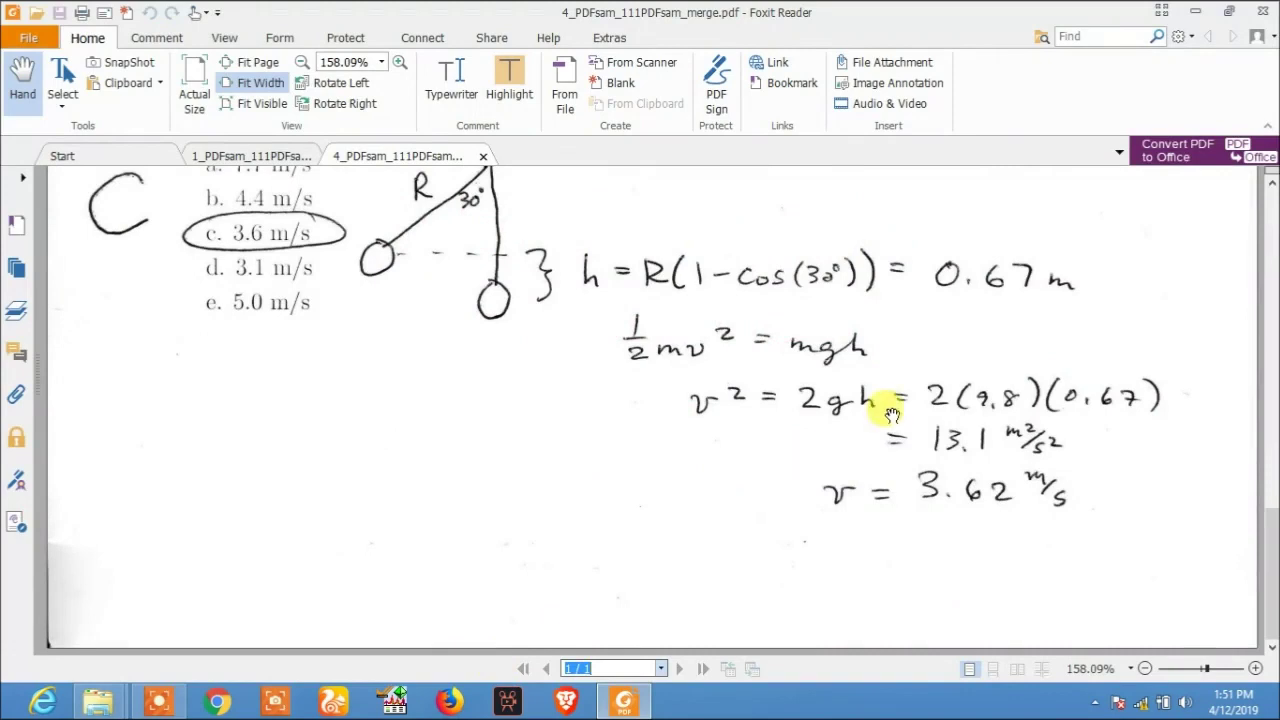
mouse_move(1278, 3)
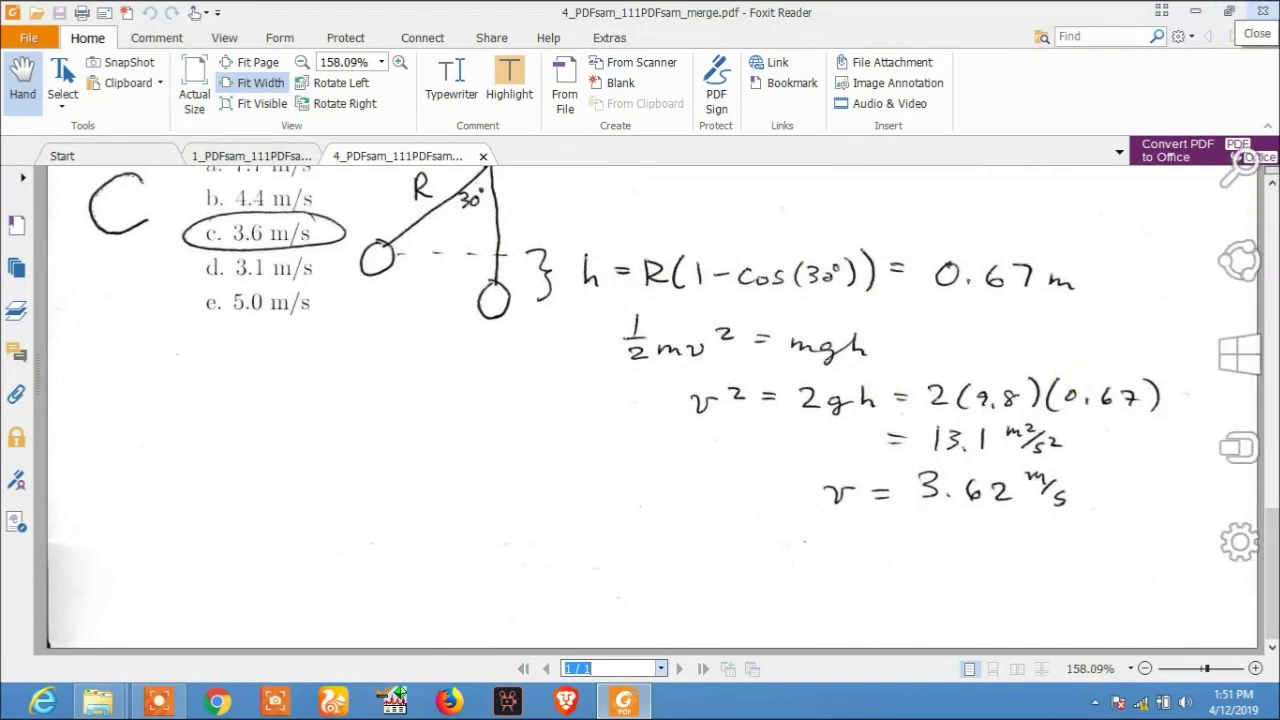